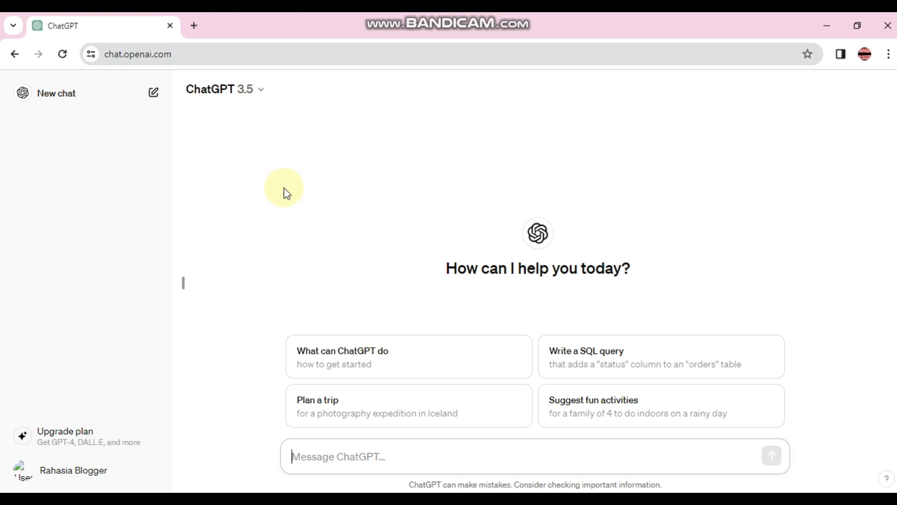
Write the prompt "buatlah artikel tentang manfaat menabung" in the message field without sending it
{"action": "type", "text": "buat"}
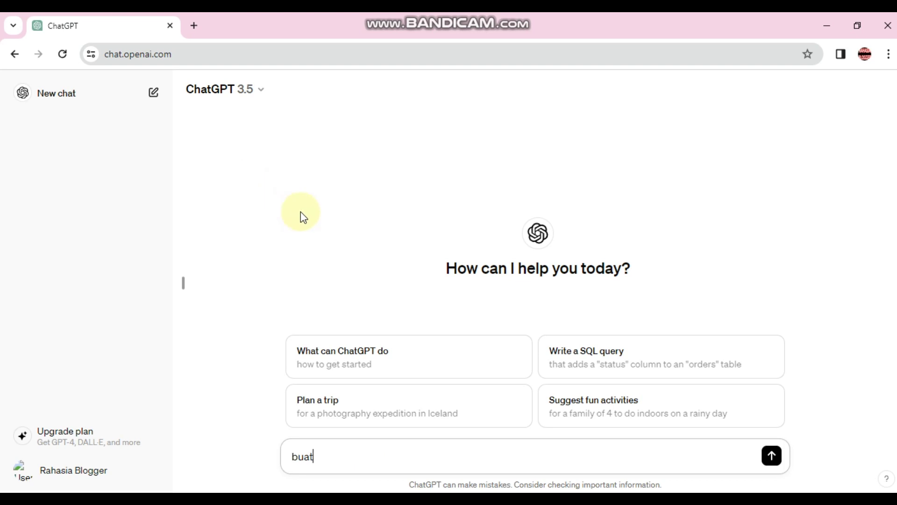
{"action": "type", "text": "lah artikel"}
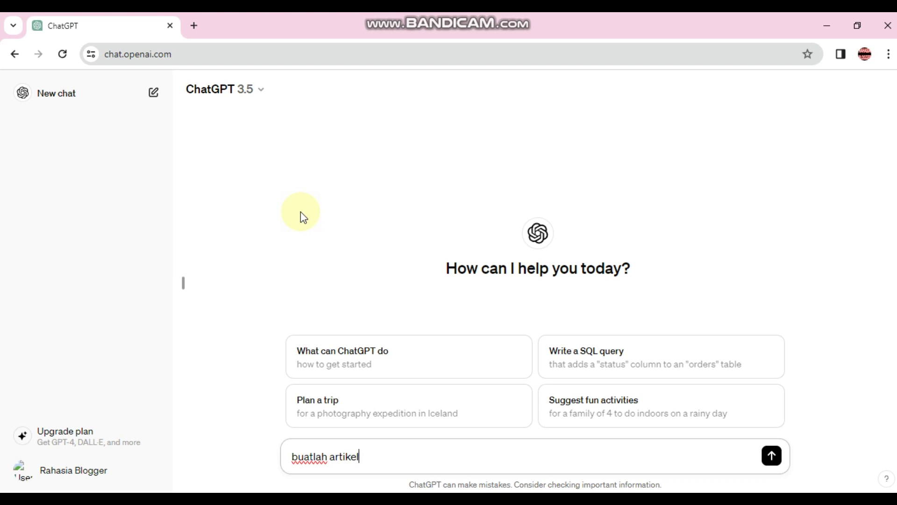
{"action": "type", "text": " tentang manfaat menabung"}
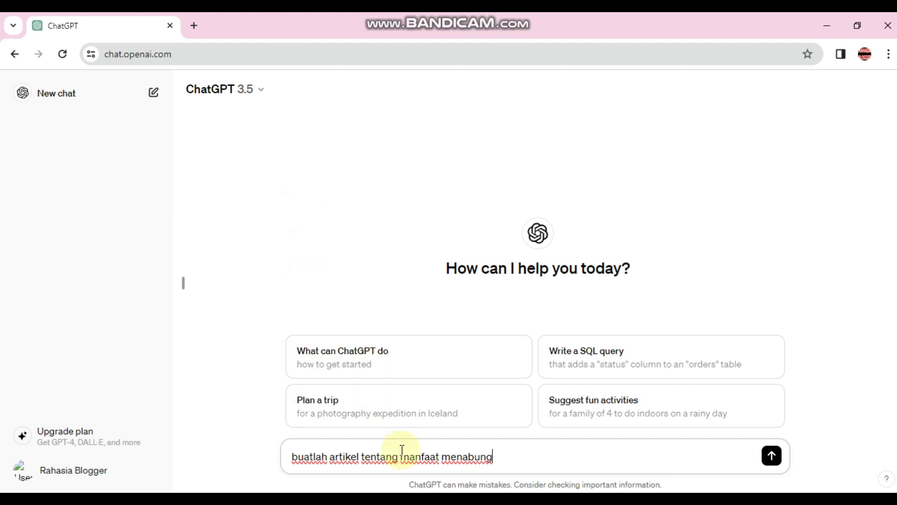
Copy "manfaat menabung" from the prompt into the Notepad notes, one blank line below the list, and return to ChatGPT
{"action": "left_click_drag", "start_coordinate": [401, 456], "coordinate": [500, 456]}
{"action": "key", "text": "ctrl+c"}
{"action": "key", "text": "alt+Tab"}
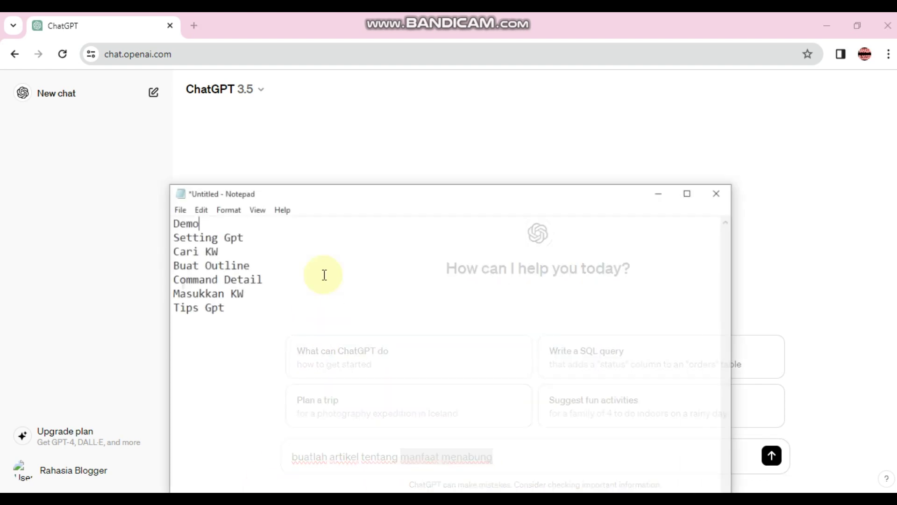
{"action": "key", "text": "Return"}
{"action": "key", "text": "Return"}
{"action": "key", "text": "ctrl+v"}
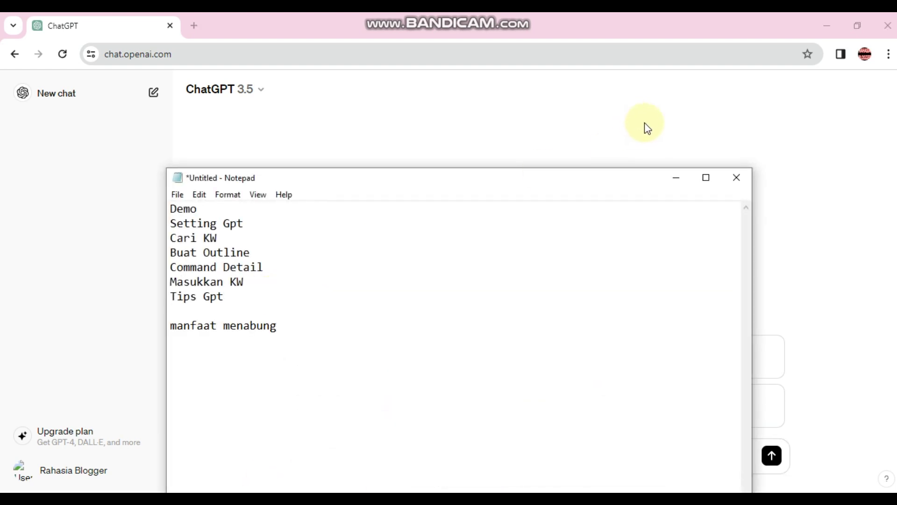
{"action": "left_click", "coordinate": [676, 178]}
{"action": "left_click", "coordinate": [772, 471]}
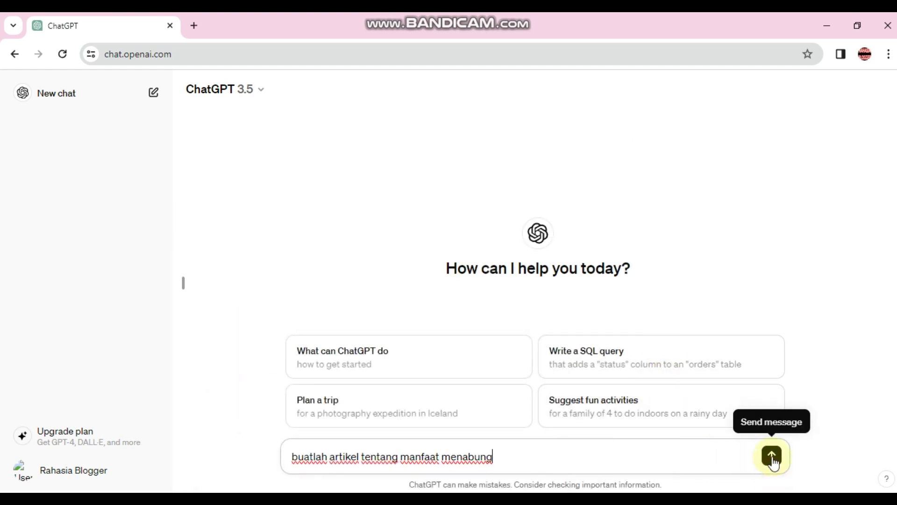
{"action": "left_click", "coordinate": [57, 477]}
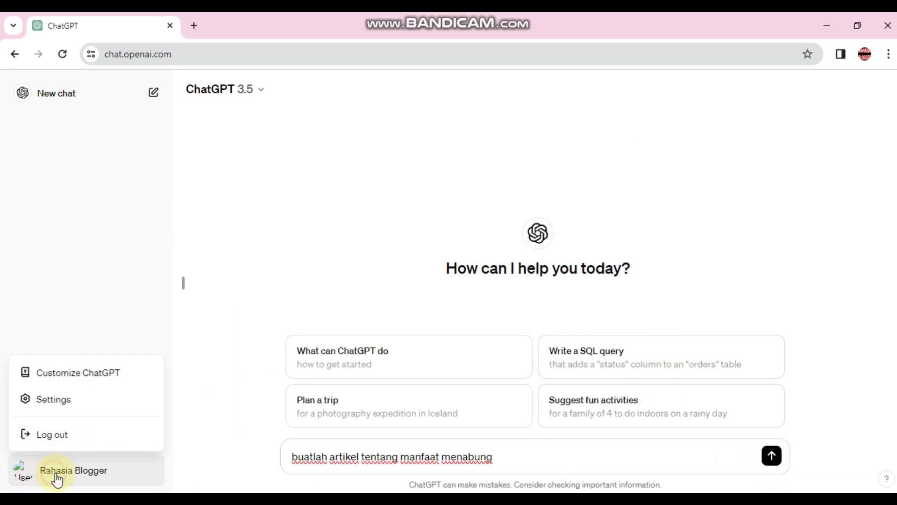
{"action": "left_click", "coordinate": [70, 398]}
{"action": "left_click", "coordinate": [647, 154]}
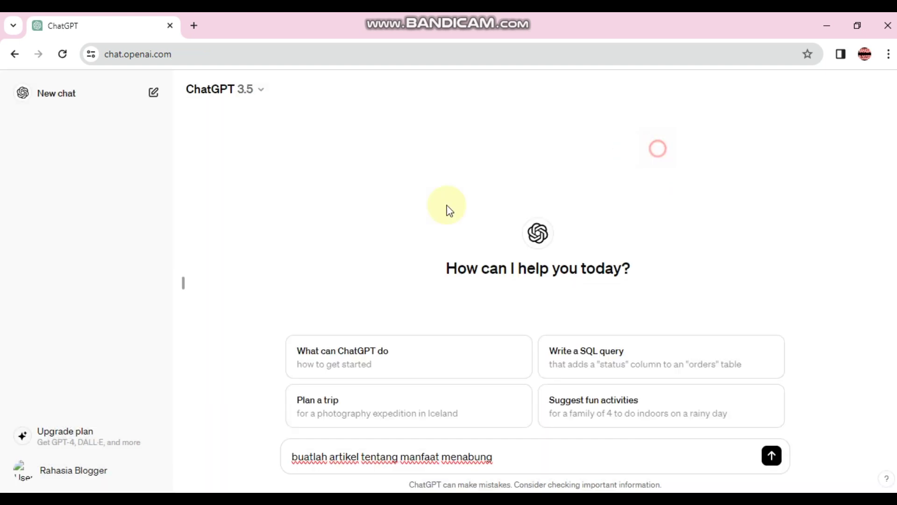
Disable the ChatGPT custom instructions for new chats and save the customization
{"action": "left_click", "coordinate": [71, 477]}
{"action": "left_click", "coordinate": [95, 385]}
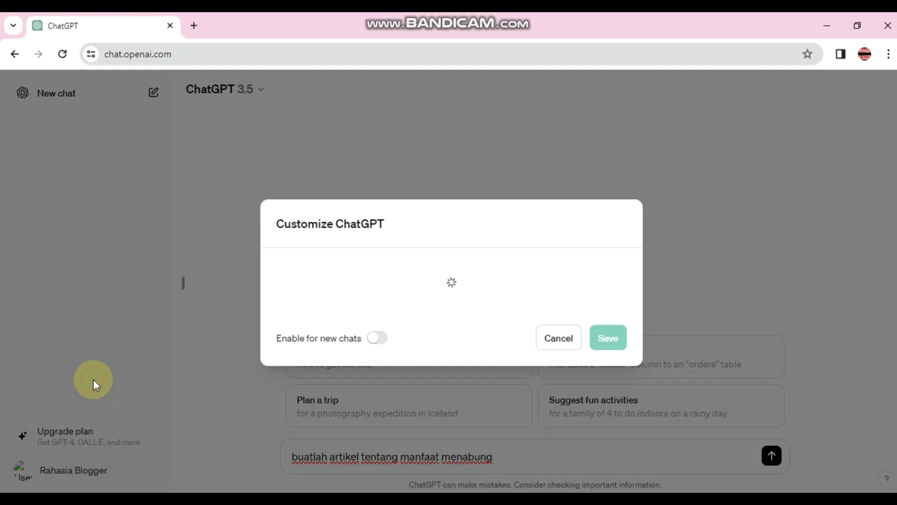
{"action": "left_click", "coordinate": [381, 433]}
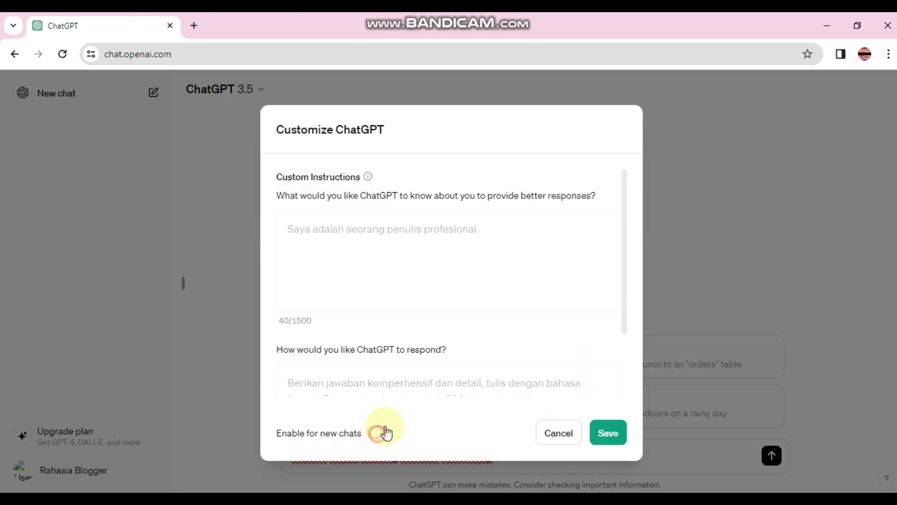
{"action": "left_click", "coordinate": [607, 433]}
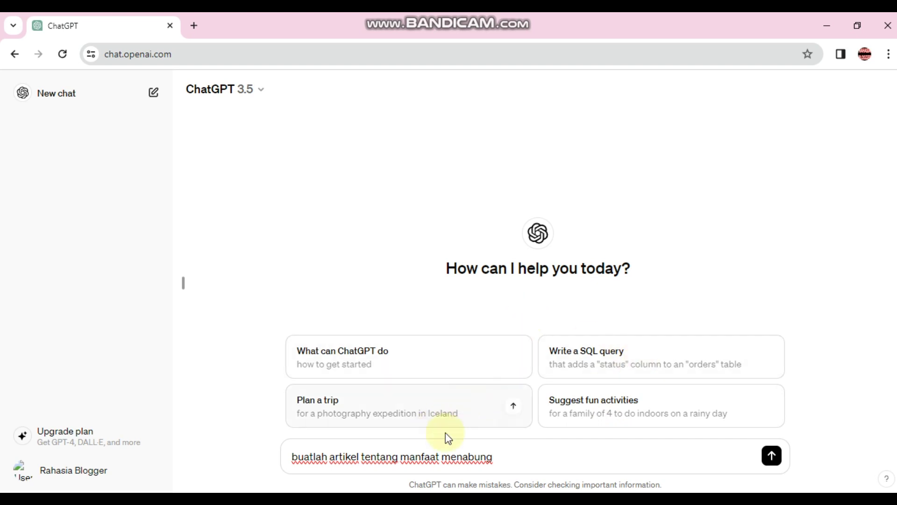
Clear the unsent prompt, start a new chat and send "buatlah artikel tentang manfaat menabung"
{"action": "left_click", "coordinate": [511, 462]}
{"action": "key", "text": "ctrl+a"}
{"action": "key", "text": "BackSpace"}
{"action": "left_click", "coordinate": [81, 99]}
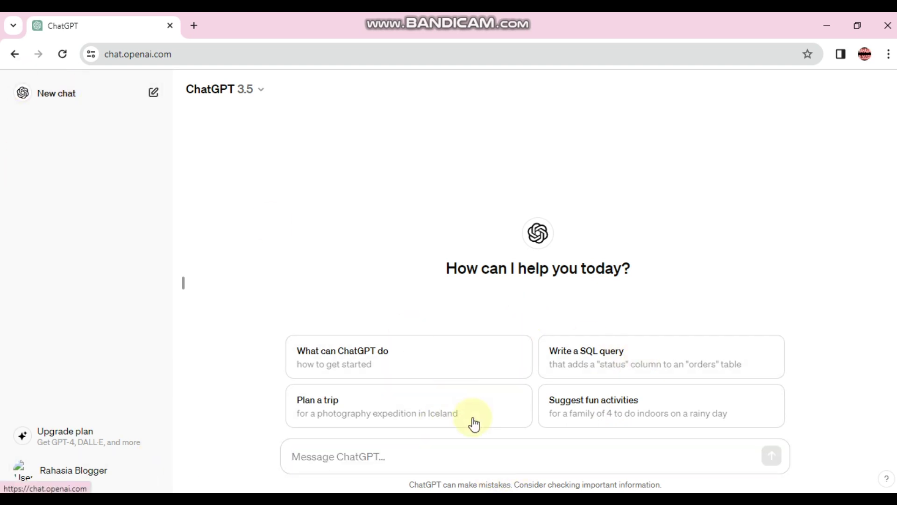
{"action": "left_click", "coordinate": [434, 464]}
{"action": "key", "text": "ctrl+v"}
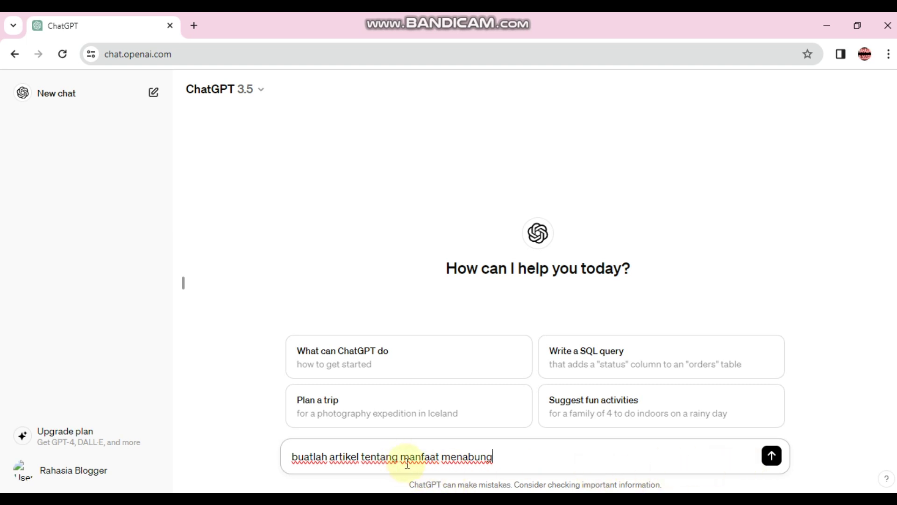
{"action": "left_click", "coordinate": [771, 455]}
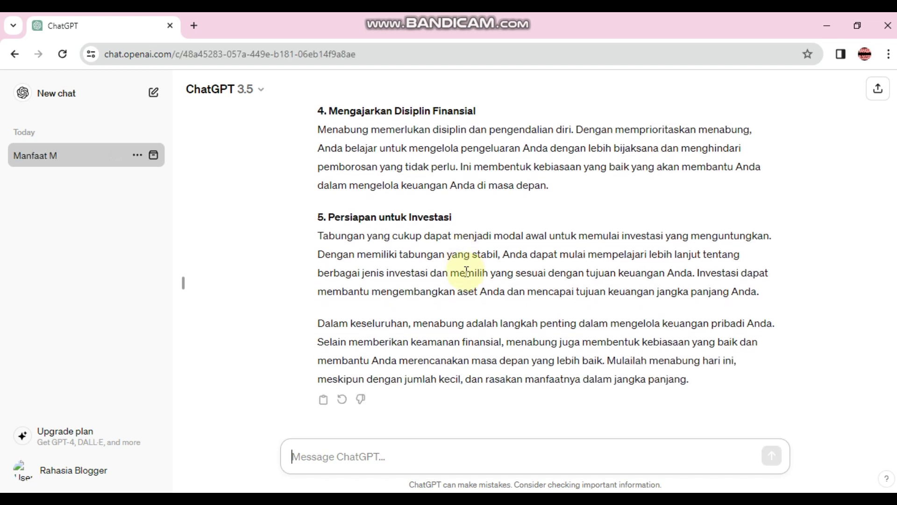
Copy the entire generated article, from its title to the closing paragraph, into wordcounter.net in a new browser tab to count its words
{"action": "scroll", "coordinate": [626, 198], "scroll_direction": "up", "scroll_amount": 4}
{"action": "scroll", "coordinate": [627, 199], "scroll_direction": "up", "scroll_amount": 8}
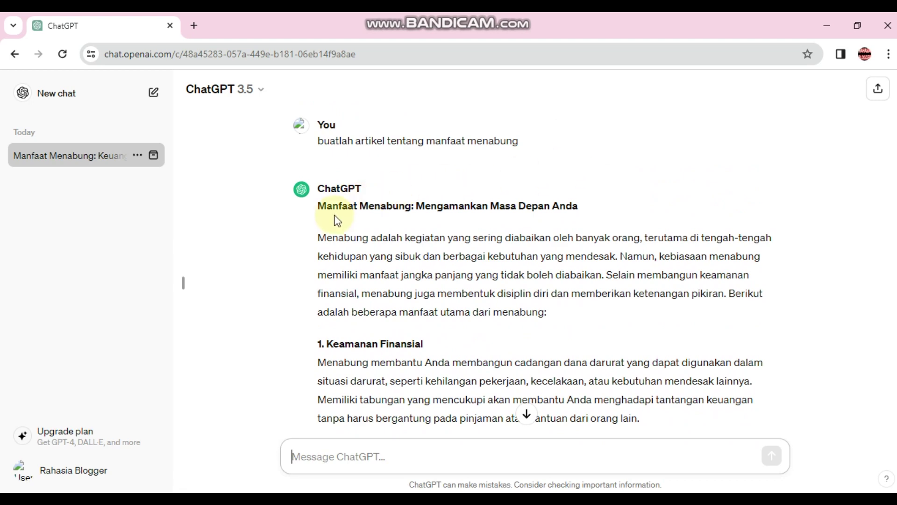
{"action": "left_click_drag", "start_coordinate": [318, 206], "coordinate": [479, 405]}
{"action": "left_click_drag", "start_coordinate": [536, 461], "coordinate": [716, 381]}
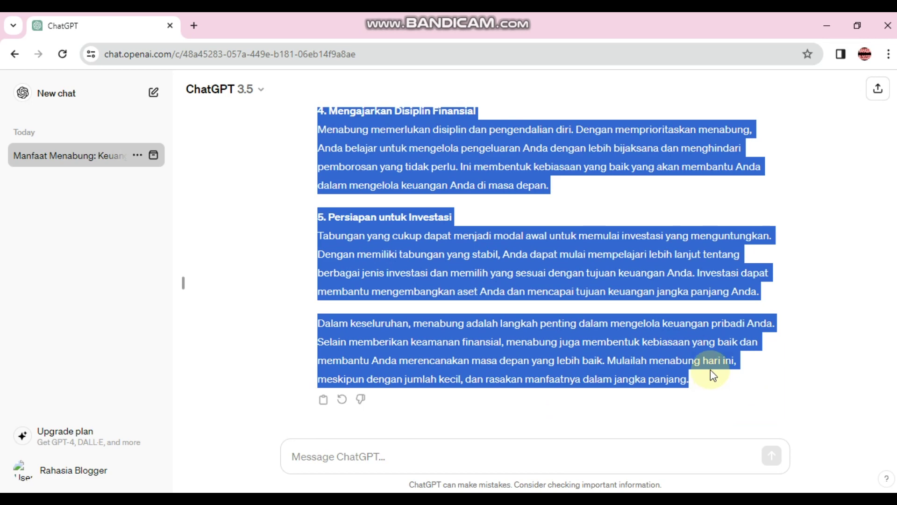
{"action": "scroll", "coordinate": [610, 312], "scroll_direction": "up", "scroll_amount": 2}
{"action": "scroll", "coordinate": [609, 311], "scroll_direction": "up", "scroll_amount": 3}
{"action": "scroll", "coordinate": [610, 305], "scroll_direction": "up", "scroll_amount": 3}
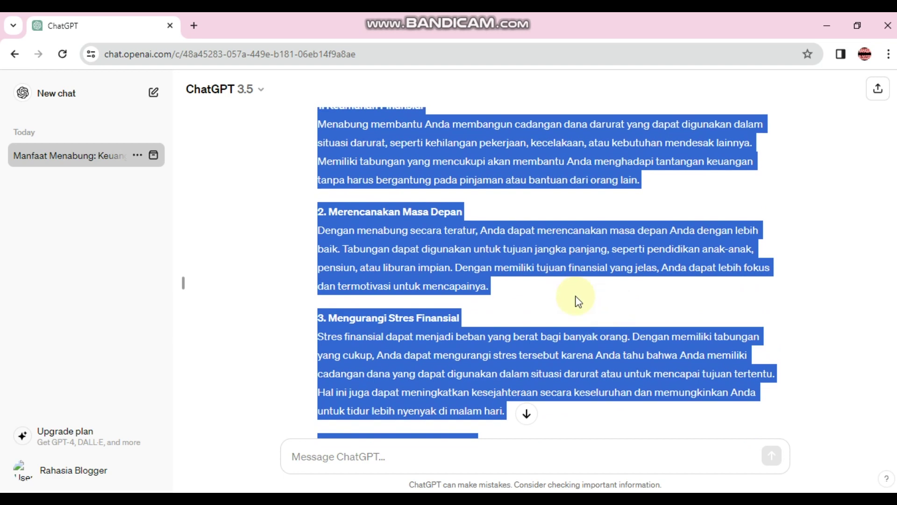
{"action": "scroll", "coordinate": [481, 252], "scroll_direction": "up", "scroll_amount": 5}
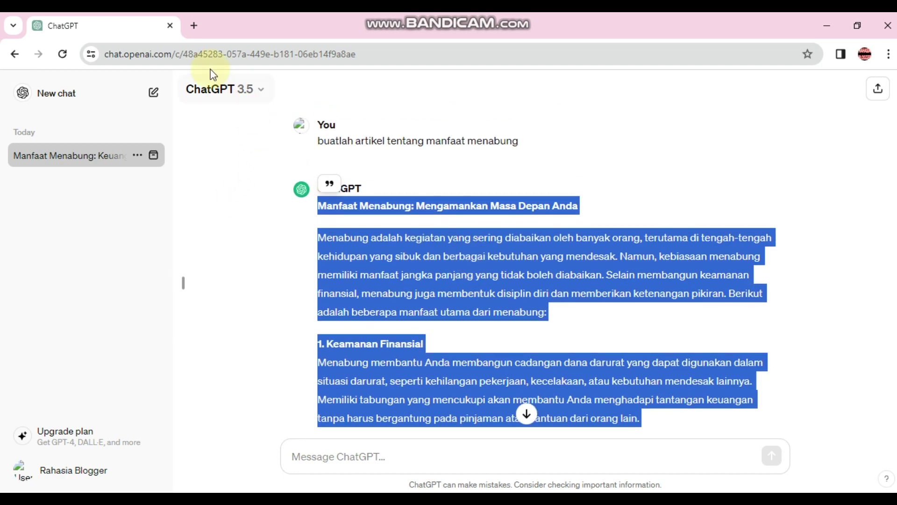
{"action": "left_click", "coordinate": [193, 25]}
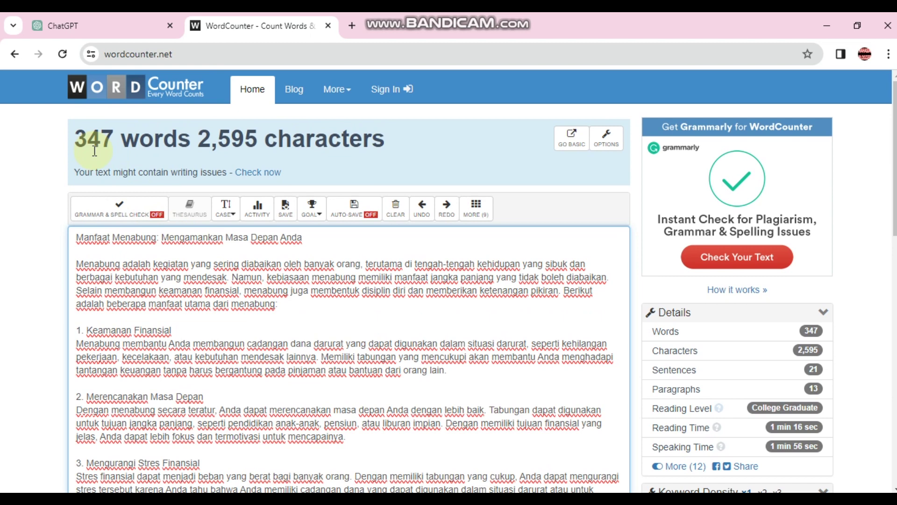
Return to the ChatGPT chat and enable its custom instructions for new chats
{"action": "left_click", "coordinate": [132, 33]}
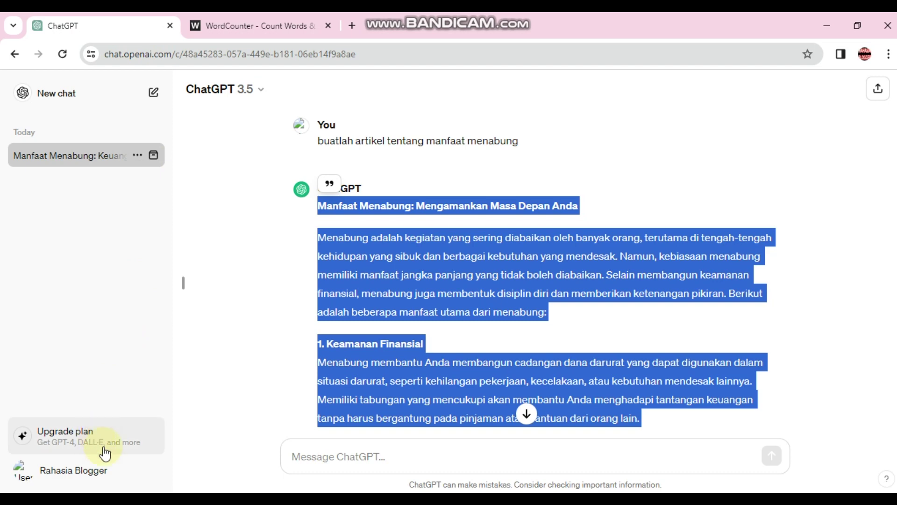
{"action": "left_click", "coordinate": [76, 475]}
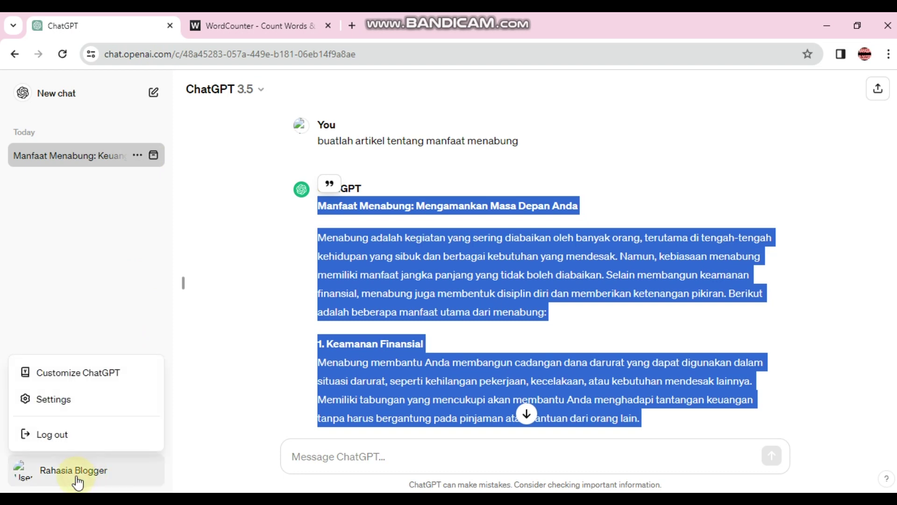
{"action": "left_click", "coordinate": [101, 378]}
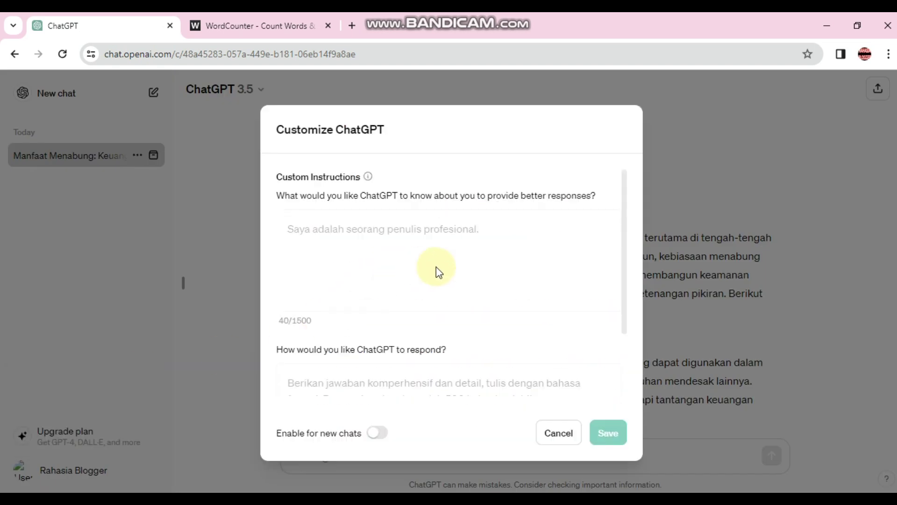
{"action": "scroll", "coordinate": [453, 263], "scroll_direction": "down", "scroll_amount": 3}
{"action": "scroll", "coordinate": [453, 261], "scroll_direction": "up", "scroll_amount": 2}
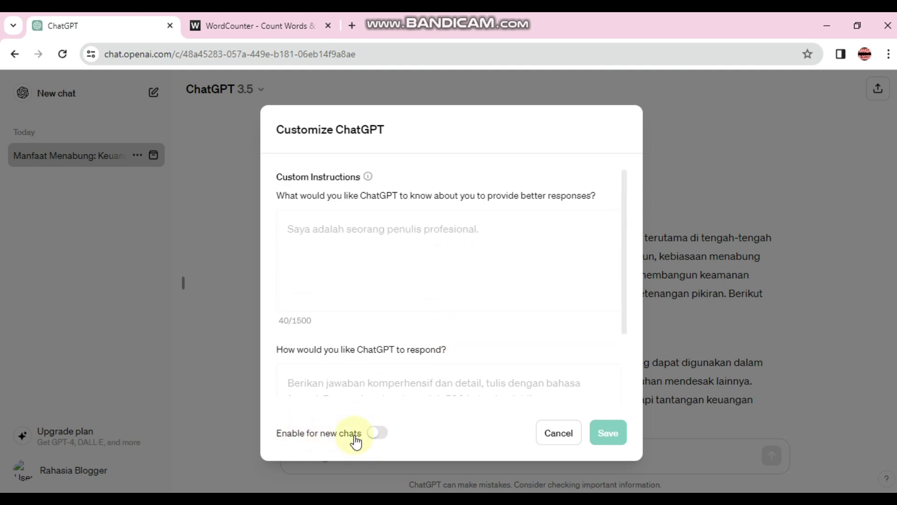
{"action": "left_click", "coordinate": [381, 435]}
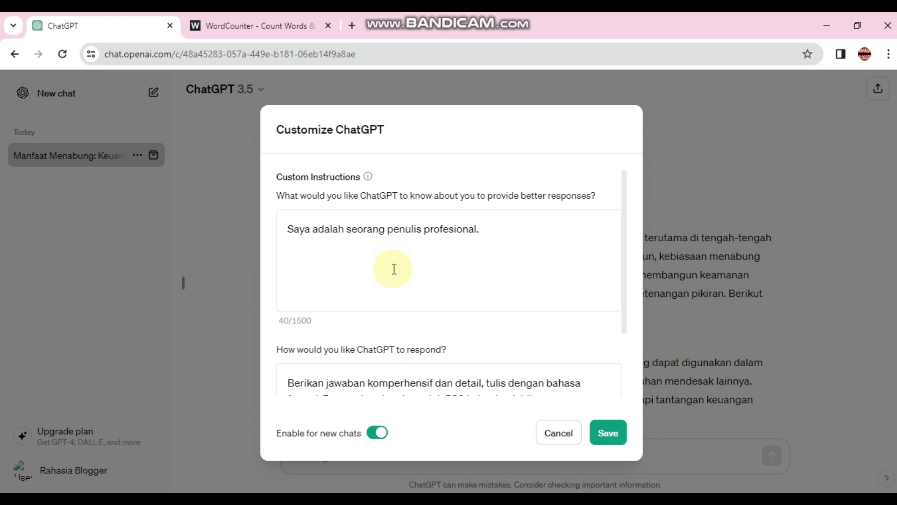
Review the custom instructions about the writer's profile and the desired response style, and save the customization
{"action": "left_click_drag", "start_coordinate": [287, 228], "coordinate": [532, 232]}
{"action": "left_click", "coordinate": [532, 232]}
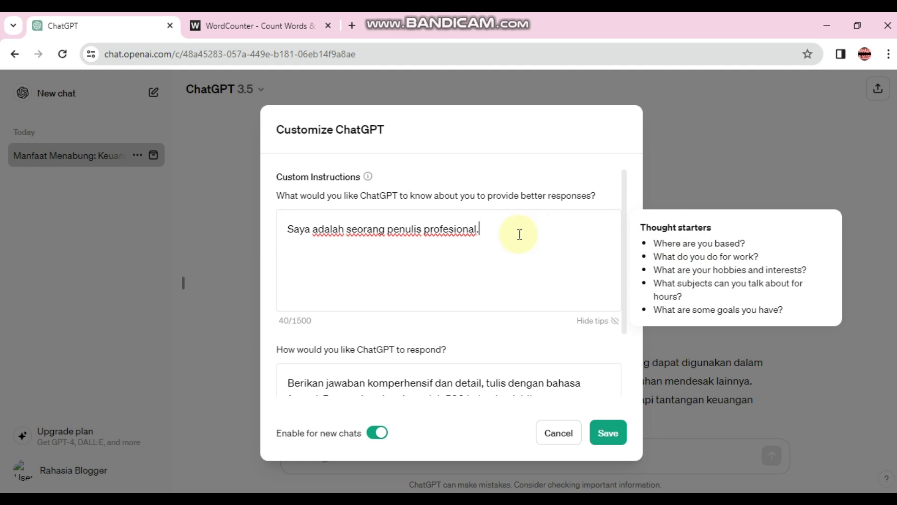
{"action": "scroll", "coordinate": [518, 230], "scroll_direction": "down", "scroll_amount": 2}
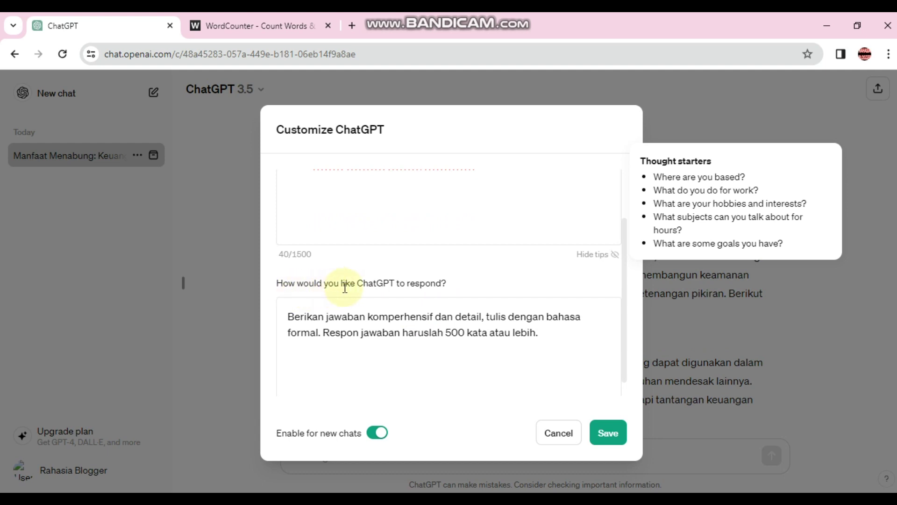
{"action": "left_click", "coordinate": [310, 300]}
{"action": "left_click_drag", "start_coordinate": [290, 301], "coordinate": [365, 297]}
{"action": "left_click", "coordinate": [347, 299]}
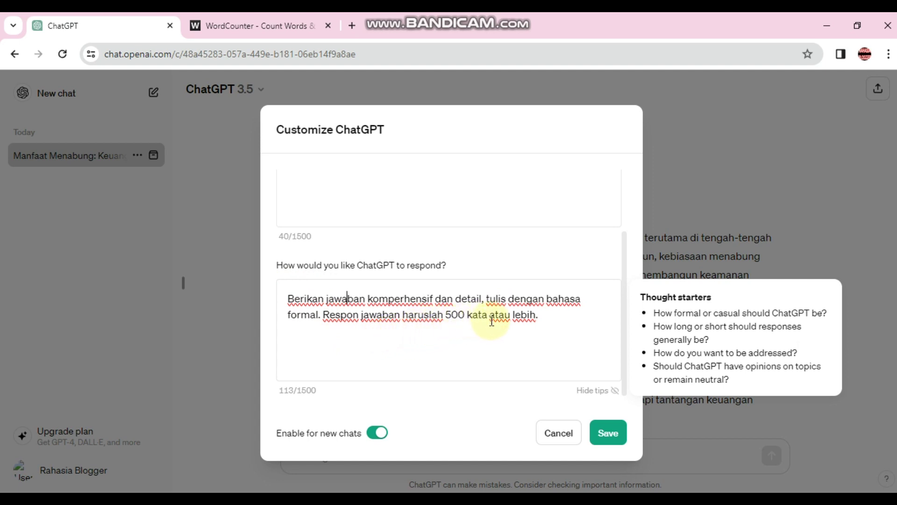
{"action": "scroll", "coordinate": [492, 321], "scroll_direction": "up", "scroll_amount": 2}
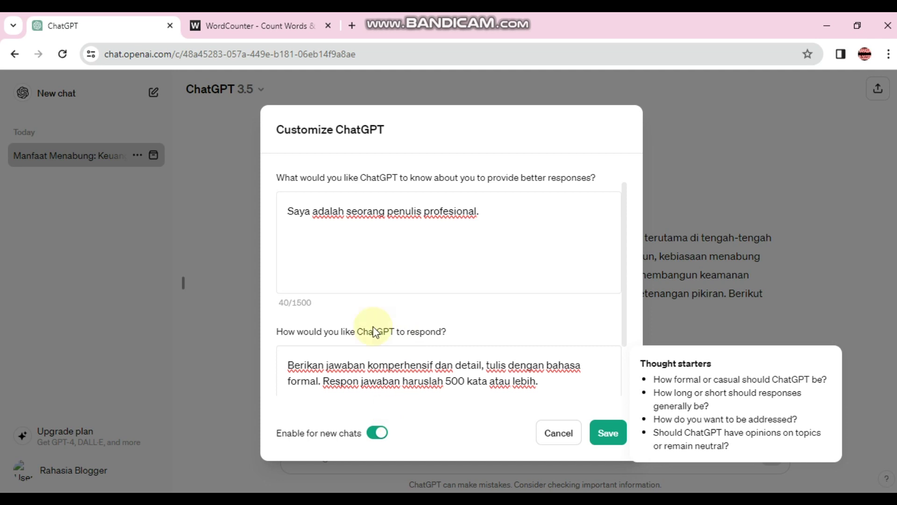
{"action": "left_click", "coordinate": [598, 439]}
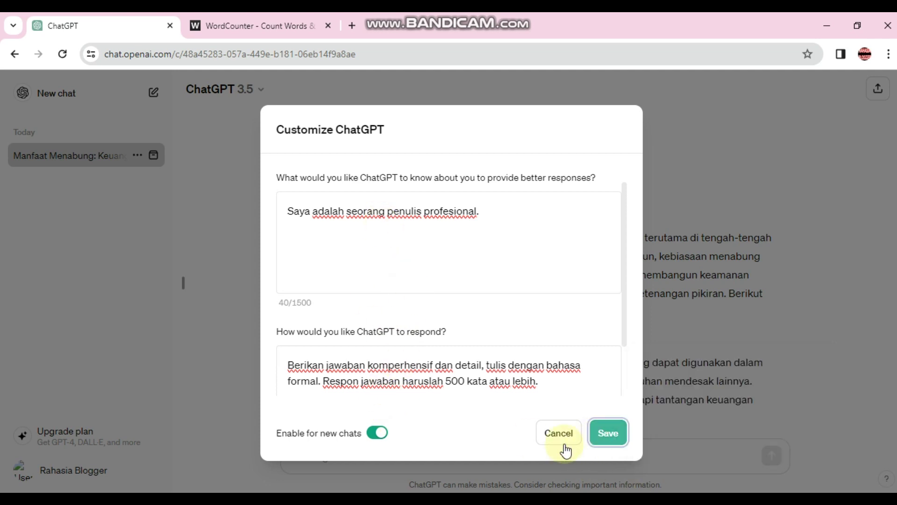
{"action": "left_click", "coordinate": [606, 431]}
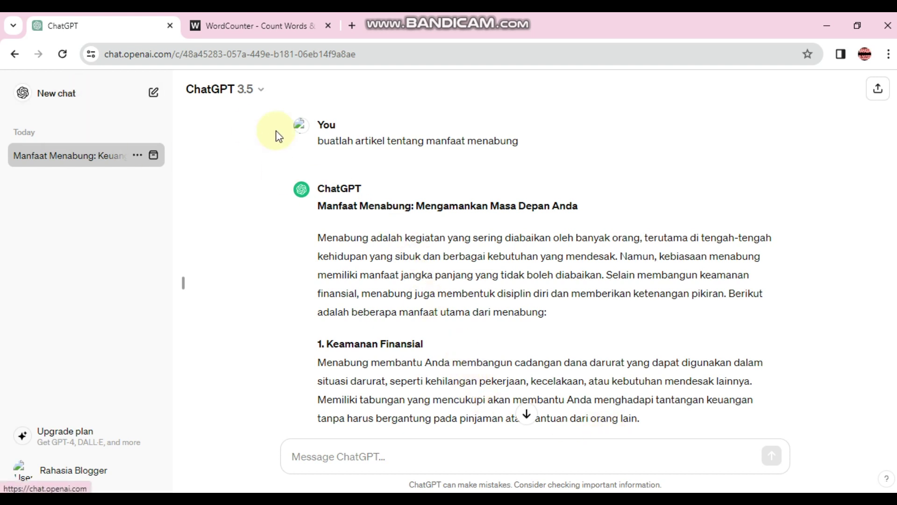
Start a new chat and write the prompt "buatlah outline untuk artikel, dengan kata kunci: manfaat menabung"
{"action": "left_click", "coordinate": [127, 97]}
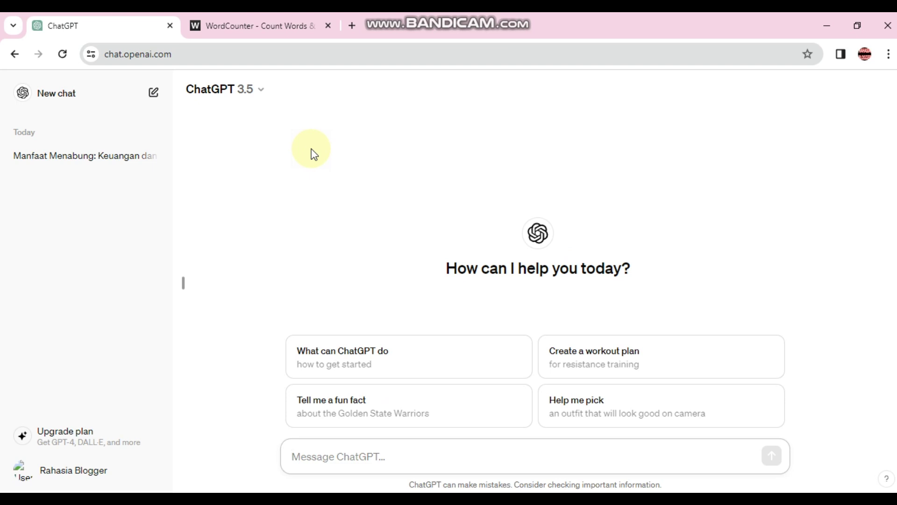
{"action": "type", "text": "buatl"}
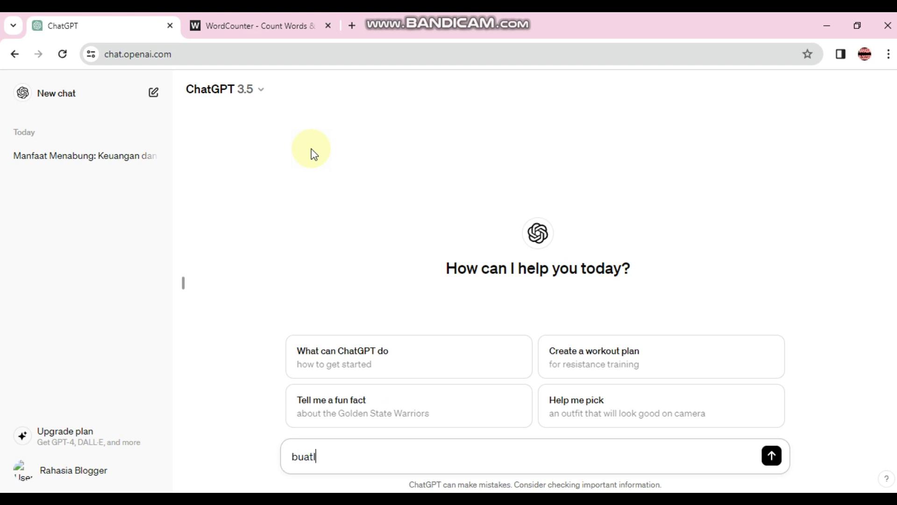
{"action": "type", "text": "ah outline"}
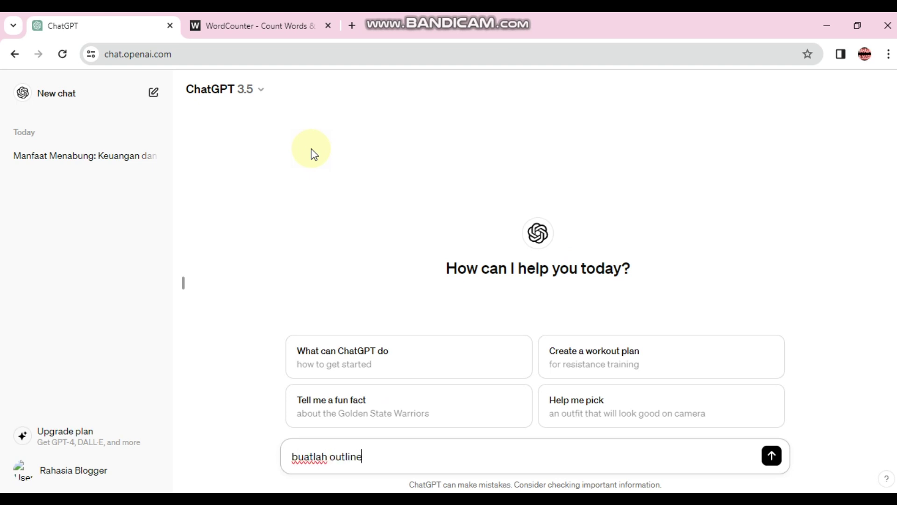
{"action": "type", "text": " untuk artikel, dengan kata kunci: ma"}
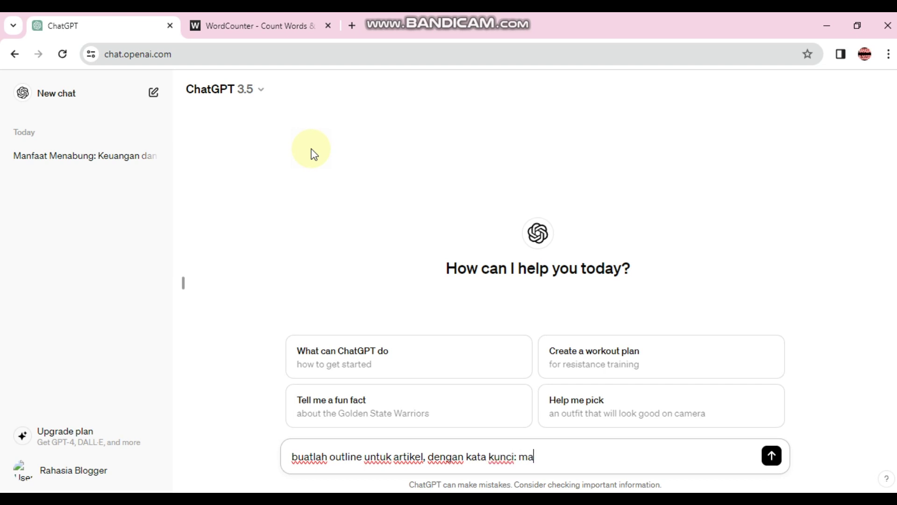
{"action": "type", "text": "nfaat menabung"}
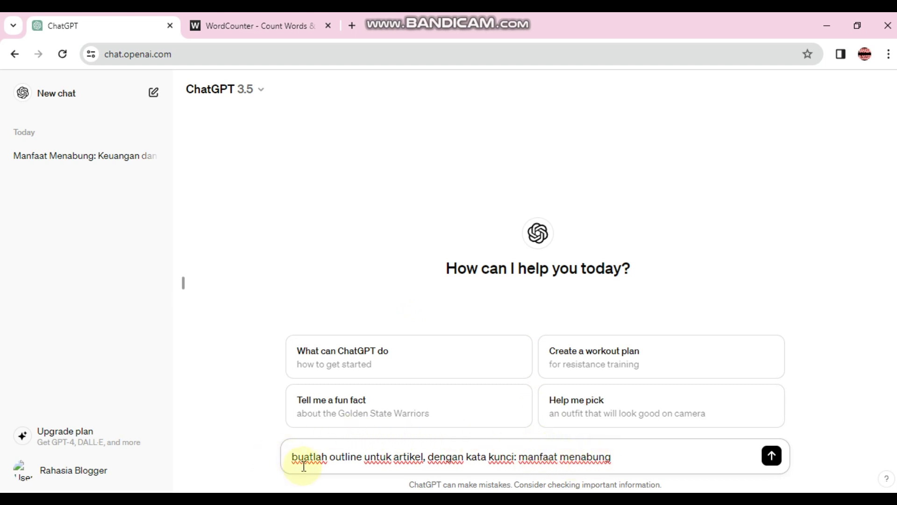
Submit the prompt "buatlah outline untuk artikel, dengan kata kunci: manfaat menabung" to generate the article outline
{"action": "left_click_drag", "start_coordinate": [291, 457], "coordinate": [647, 453]}
{"action": "left_click", "coordinate": [646, 452]}
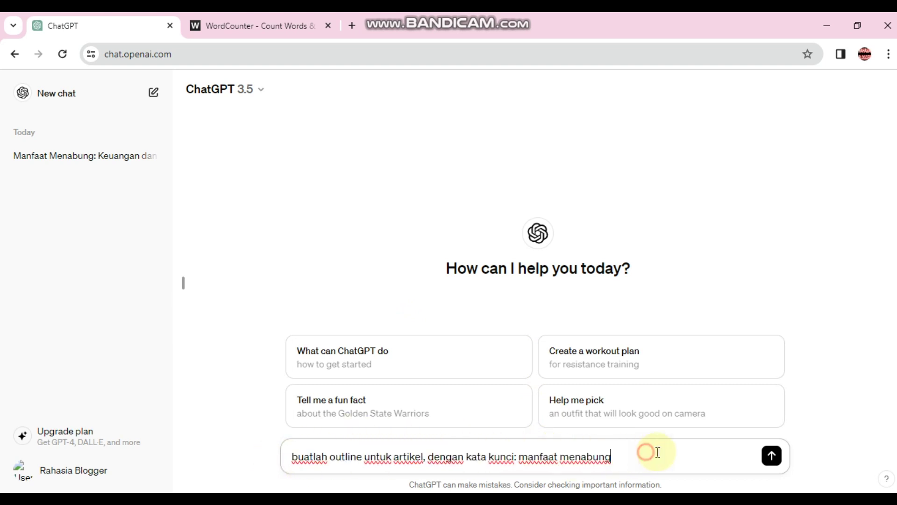
{"action": "left_click", "coordinate": [771, 455]}
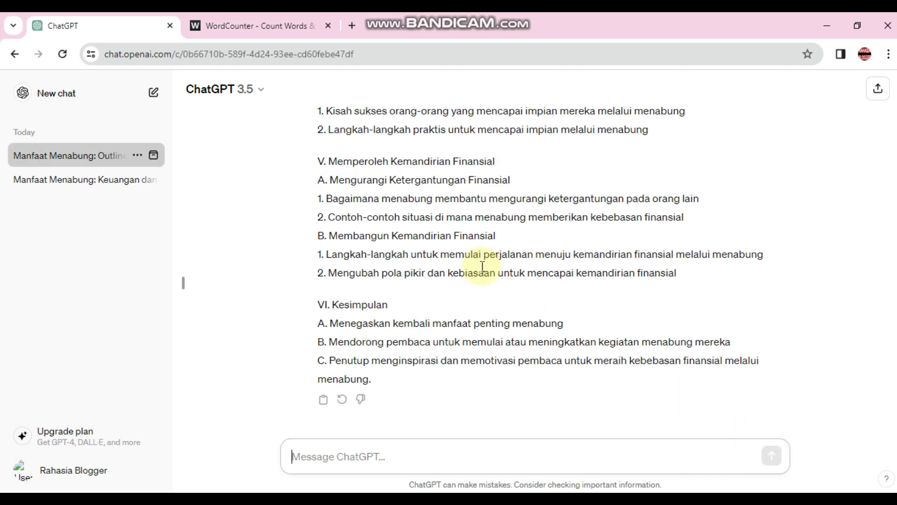
Read through the generated article outline, from Pendahuluan to Kesimpulan, to see how its sections are structured
{"action": "scroll", "coordinate": [481, 266], "scroll_direction": "up", "scroll_amount": 10}
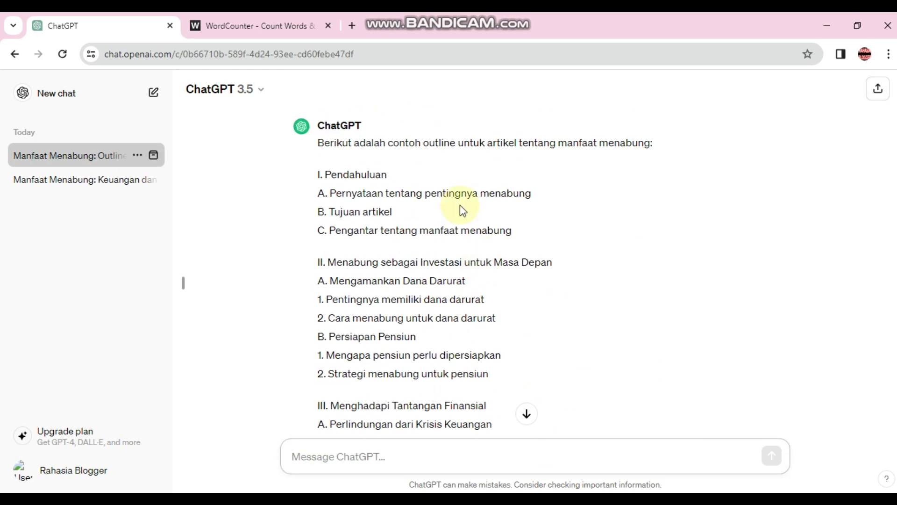
{"action": "scroll", "coordinate": [403, 175], "scroll_direction": "down", "scroll_amount": 10}
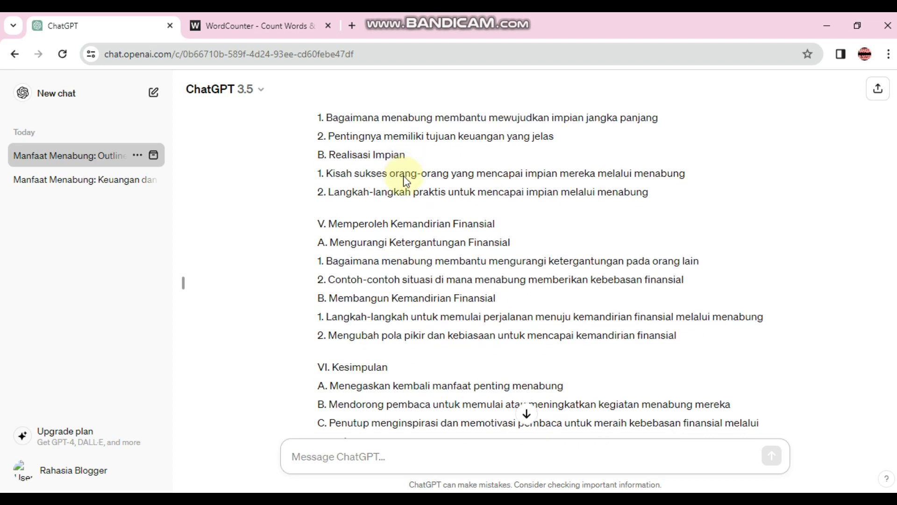
{"action": "scroll", "coordinate": [405, 178], "scroll_direction": "down", "scroll_amount": 2}
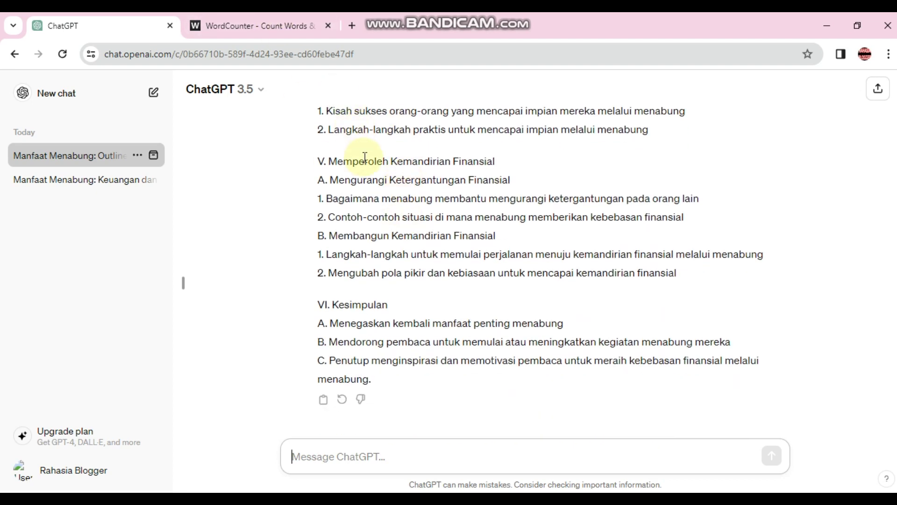
{"action": "scroll", "coordinate": [369, 183], "scroll_direction": "up", "scroll_amount": 4}
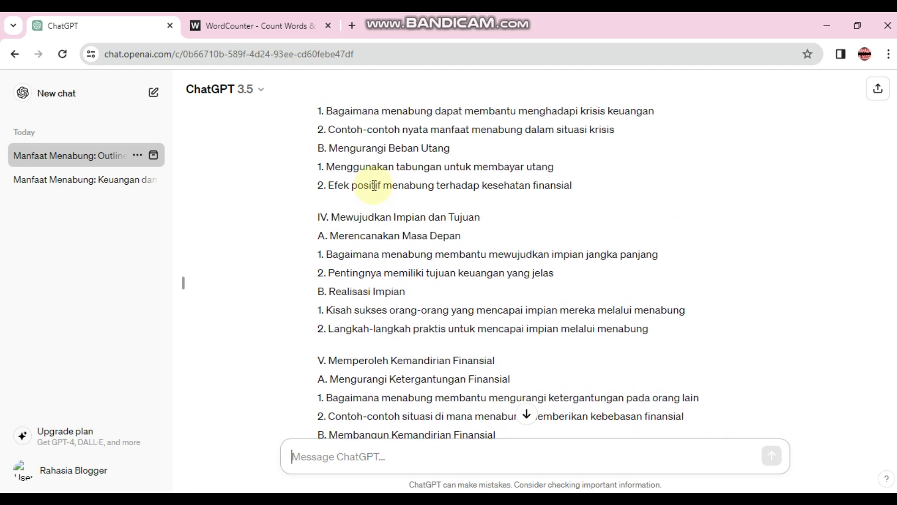
{"action": "scroll", "coordinate": [374, 185], "scroll_direction": "up", "scroll_amount": 4}
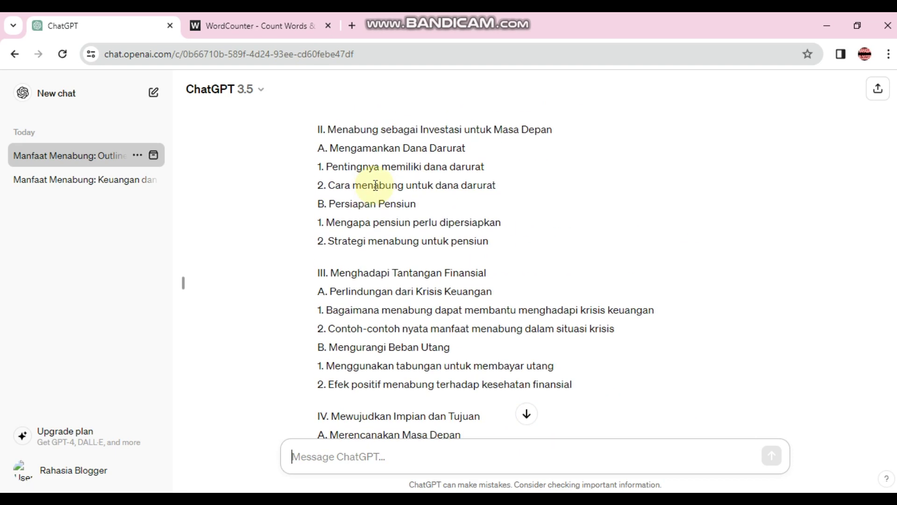
{"action": "scroll", "coordinate": [375, 185], "scroll_direction": "up", "scroll_amount": 3}
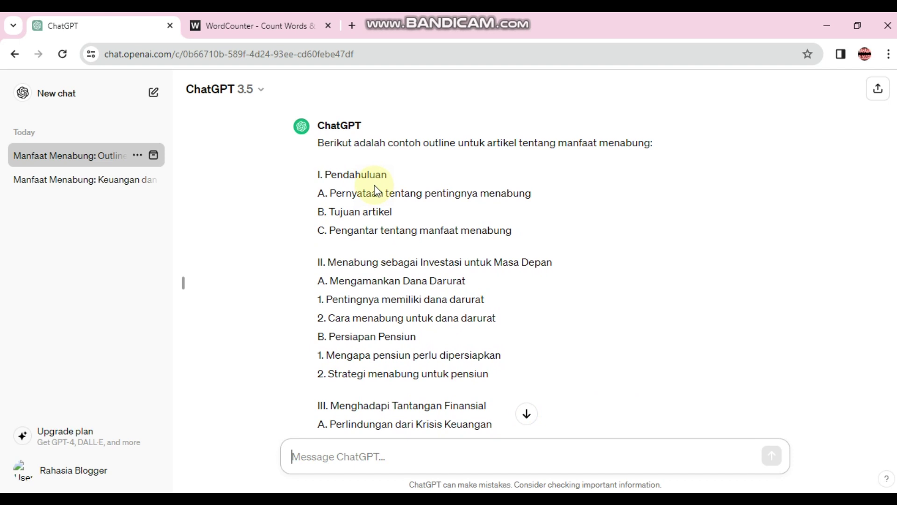
{"action": "scroll", "coordinate": [376, 191], "scroll_direction": "down", "scroll_amount": 2}
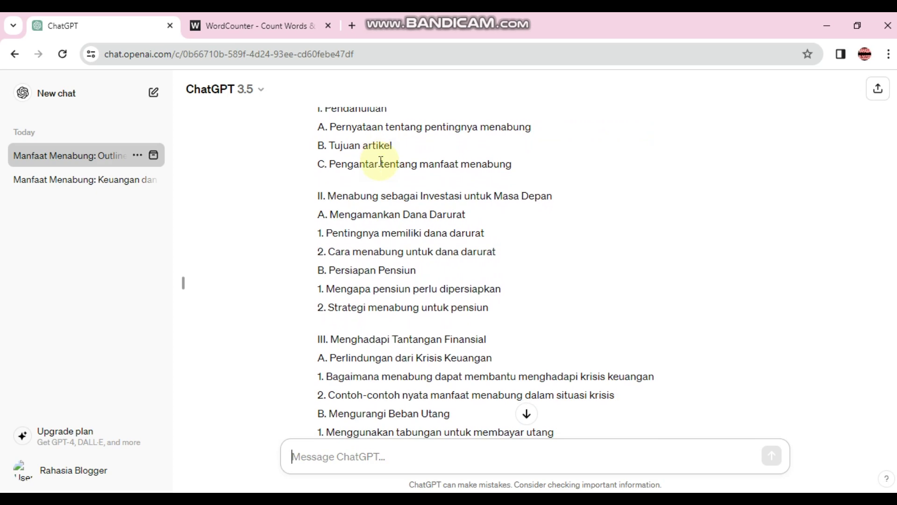
{"action": "scroll", "coordinate": [381, 159], "scroll_direction": "down", "scroll_amount": 3}
{"action": "scroll", "coordinate": [380, 154], "scroll_direction": "up", "scroll_amount": 5}
{"action": "scroll", "coordinate": [373, 161], "scroll_direction": "down", "scroll_amount": 8}
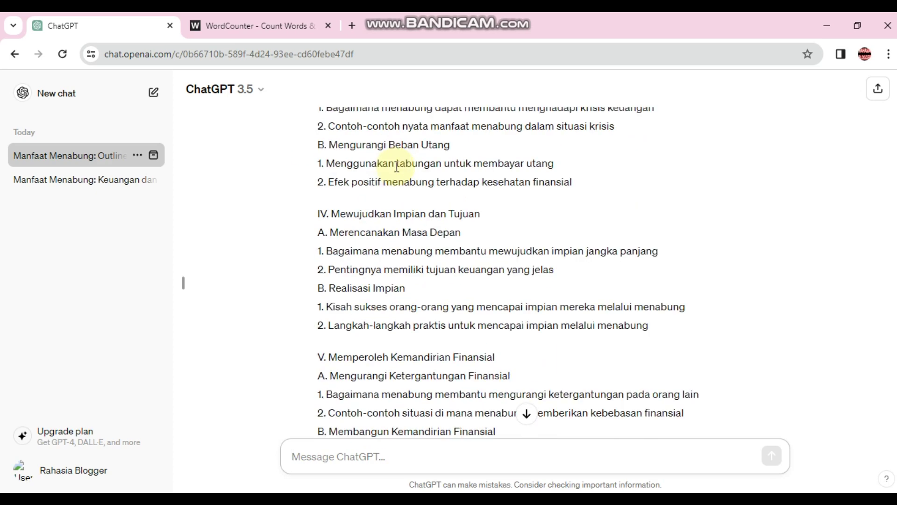
{"action": "scroll", "coordinate": [397, 166], "scroll_direction": "up", "scroll_amount": 7}
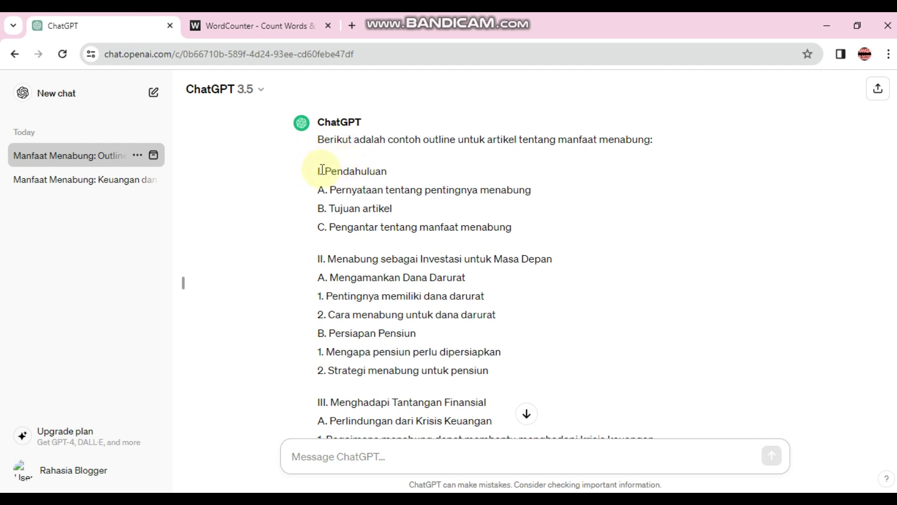
Examine the outline's individual headings and subpoints, starting with section II, Menabung sebagai Investasi untuk Masa Depan
{"action": "left_click_drag", "start_coordinate": [328, 258], "coordinate": [561, 261]}
{"action": "scroll", "coordinate": [321, 260], "scroll_direction": "down", "scroll_amount": 4}
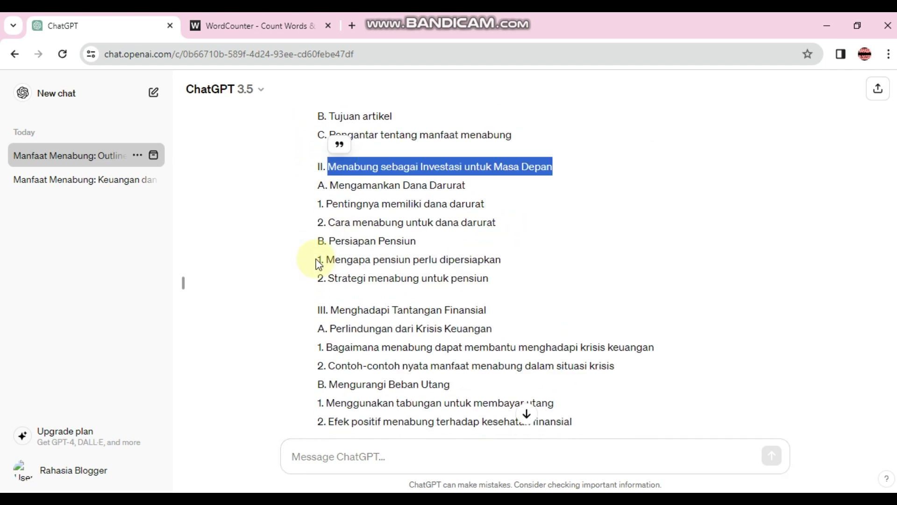
{"action": "left_click_drag", "start_coordinate": [320, 202], "coordinate": [484, 202]}
{"action": "left_click_drag", "start_coordinate": [340, 346], "coordinate": [462, 346]}
{"action": "scroll", "coordinate": [394, 306], "scroll_direction": "down", "scroll_amount": 3}
{"action": "left_click_drag", "start_coordinate": [338, 357], "coordinate": [457, 331]}
{"action": "scroll", "coordinate": [355, 345], "scroll_direction": "down", "scroll_amount": 3}
{"action": "left_click_drag", "start_coordinate": [345, 367], "coordinate": [391, 366]}
{"action": "scroll", "coordinate": [391, 366], "scroll_direction": "up", "scroll_amount": 10}
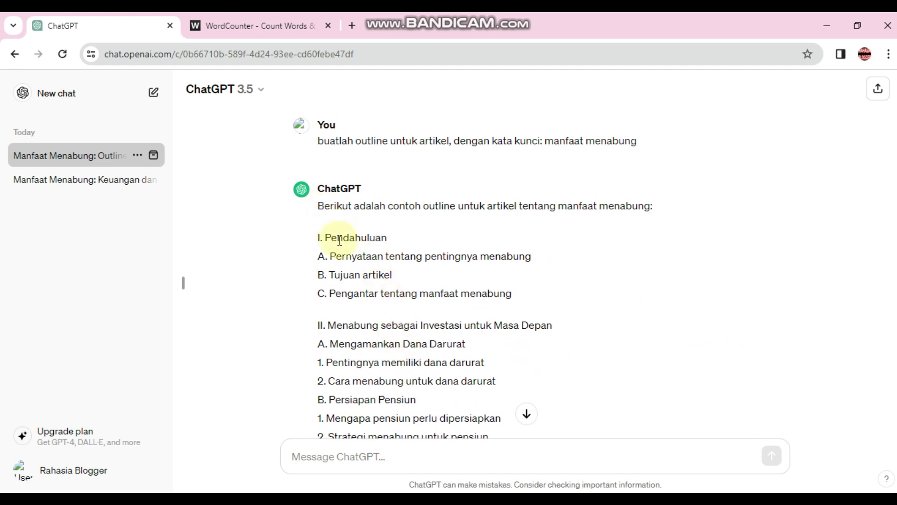
Copy the outline heading "Pendahuluan" into a new message, extend it to "Pendahuluan (buatlah sesi ini saja)", and send it
{"action": "double_click", "coordinate": [339, 239]}
{"action": "key", "text": "ctrl+c"}
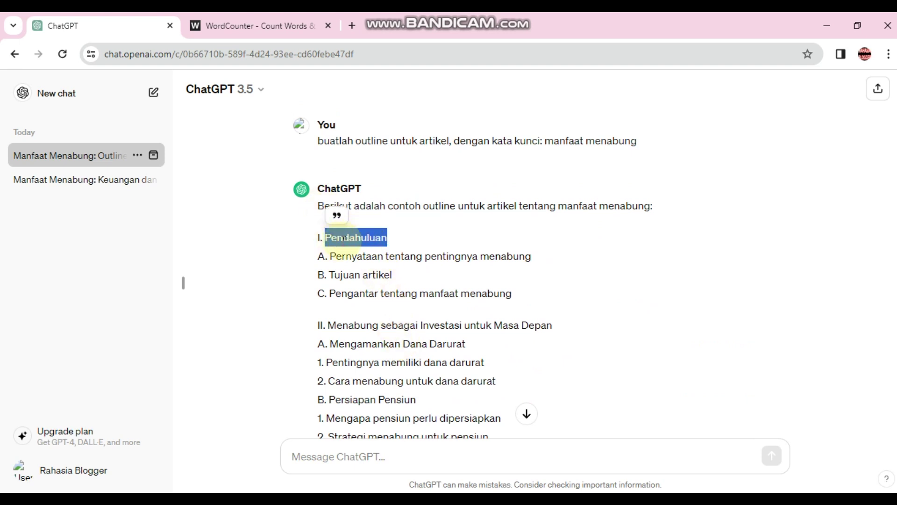
{"action": "left_click", "coordinate": [297, 456]}
{"action": "key", "text": "ctrl+v"}
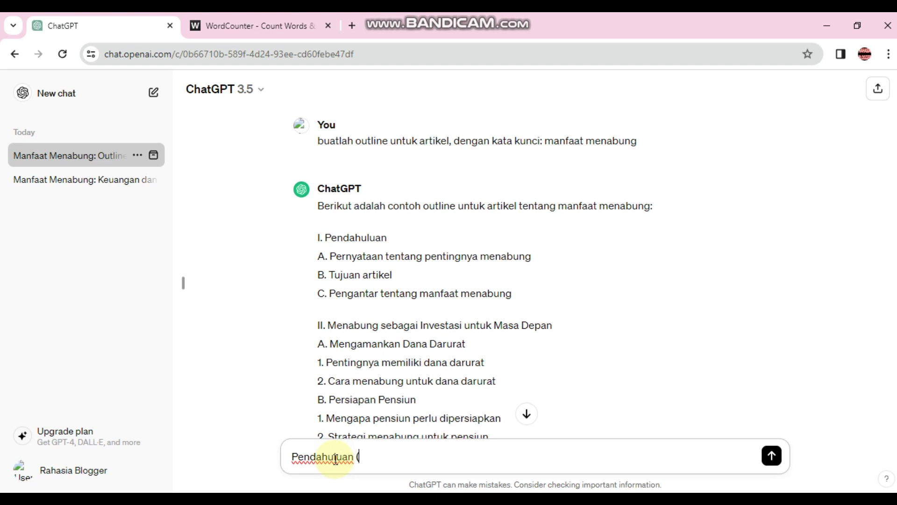
{"action": "type", "text": "(buatlah sesi ini saja"}
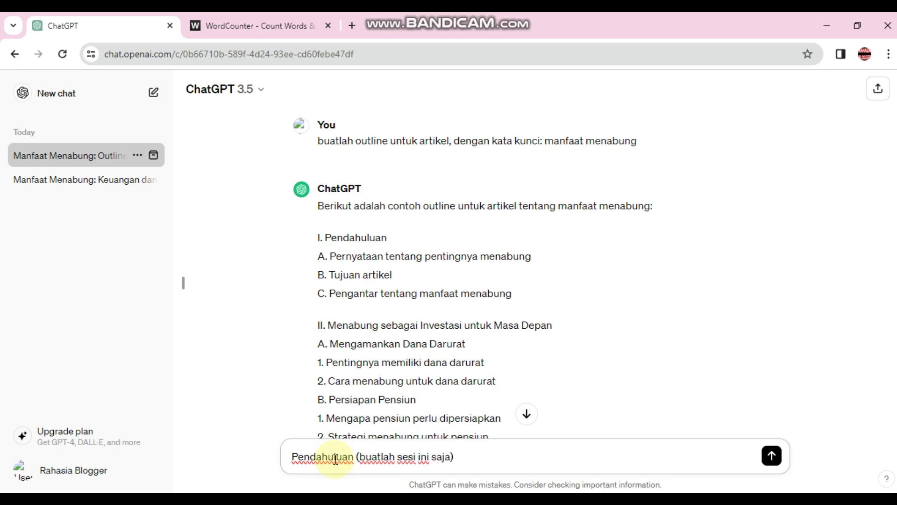
{"action": "key", "text": "Return"}
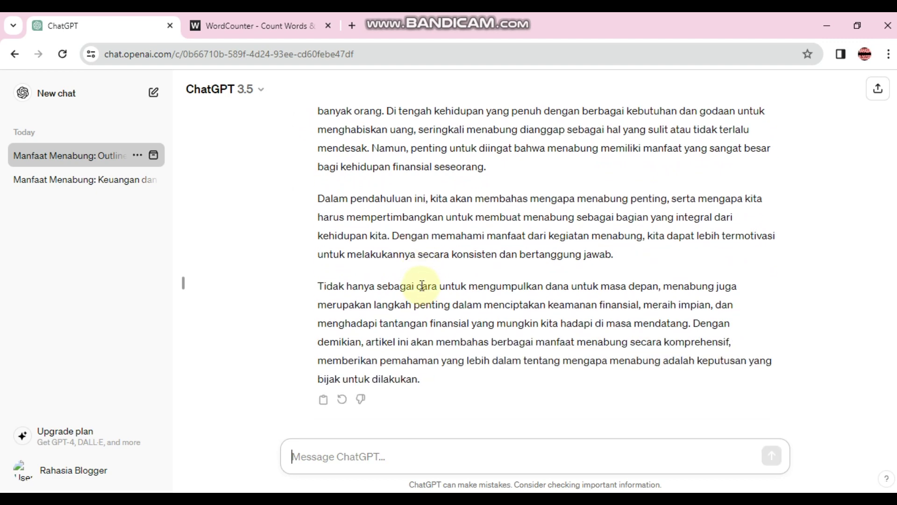
Copy the three generated introduction paragraphs and replace the old text in wordcounter.net with them to count the words
{"action": "scroll", "coordinate": [422, 285], "scroll_direction": "up", "scroll_amount": 8}
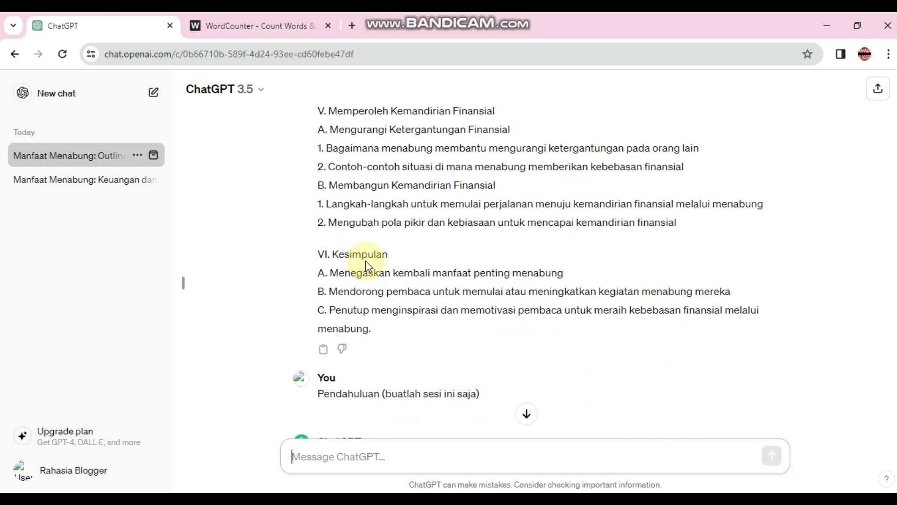
{"action": "scroll", "coordinate": [365, 260], "scroll_direction": "down", "scroll_amount": 5}
{"action": "left_click_drag", "start_coordinate": [318, 226], "coordinate": [450, 405]}
{"action": "key", "text": "ctrl+c"}
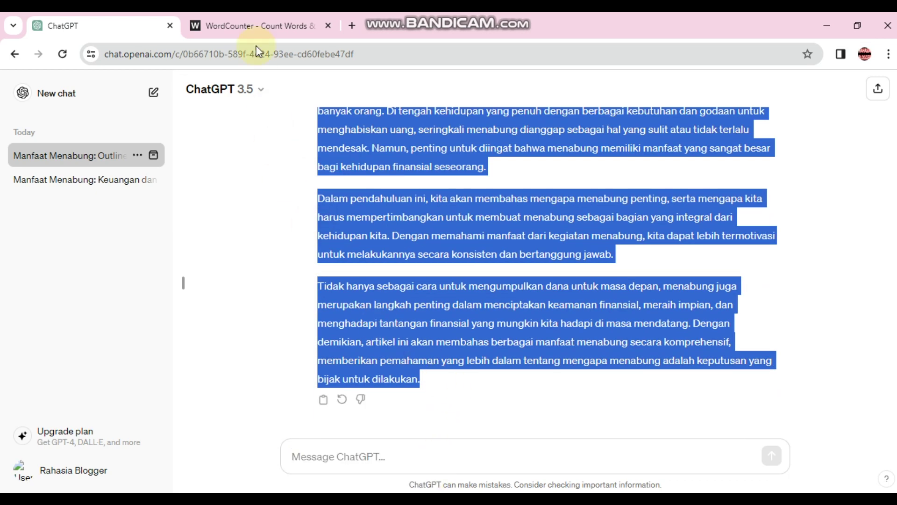
{"action": "left_click", "coordinate": [255, 26]}
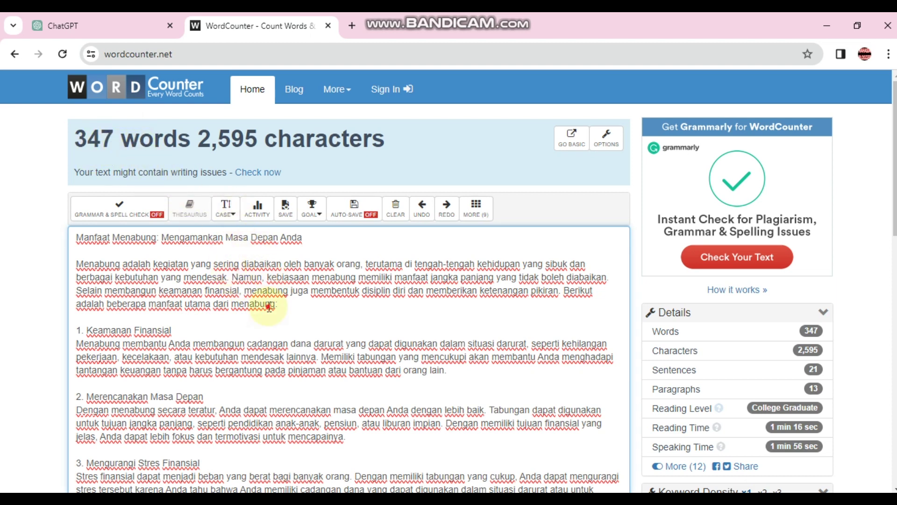
{"action": "key", "text": "ctrl+a"}
{"action": "key", "text": "ctrl+v"}
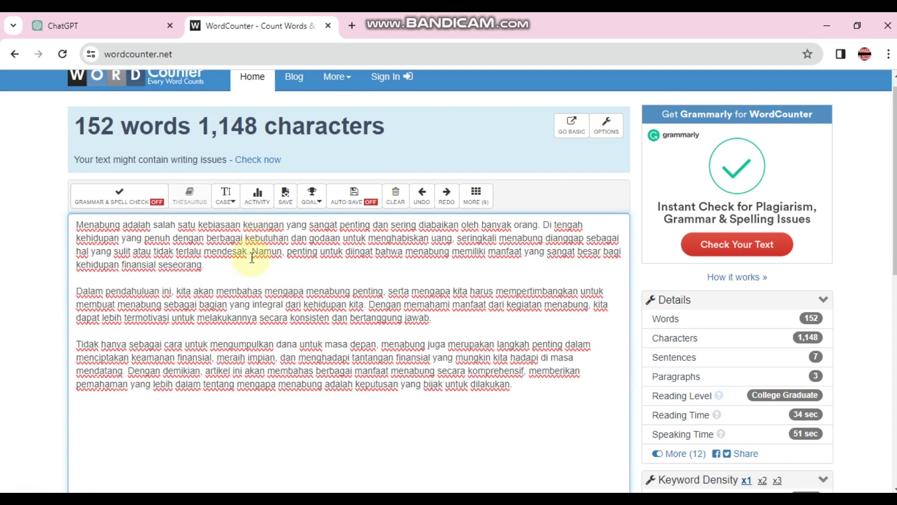
Return to the ChatGPT chat and copy the section II heading "Menabung sebagai Investasi untuk Masa Depan" from the outline into the message
{"action": "left_click", "coordinate": [86, 16]}
{"action": "scroll", "coordinate": [417, 167], "scroll_direction": "up", "scroll_amount": 20}
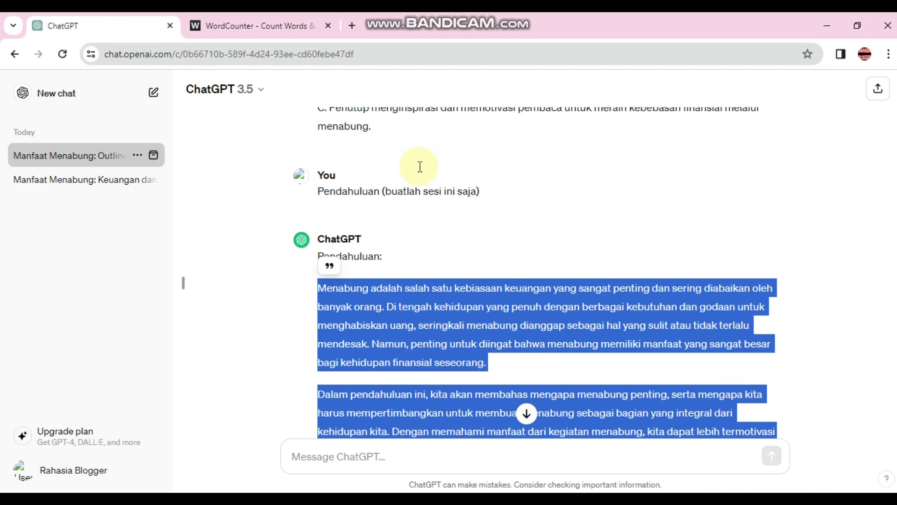
{"action": "left_click_drag", "start_coordinate": [332, 278], "coordinate": [560, 294]}
{"action": "key", "text": "ctrl+c"}
{"action": "left_click", "coordinate": [356, 463]}
{"action": "key", "text": "ctrl+v"}
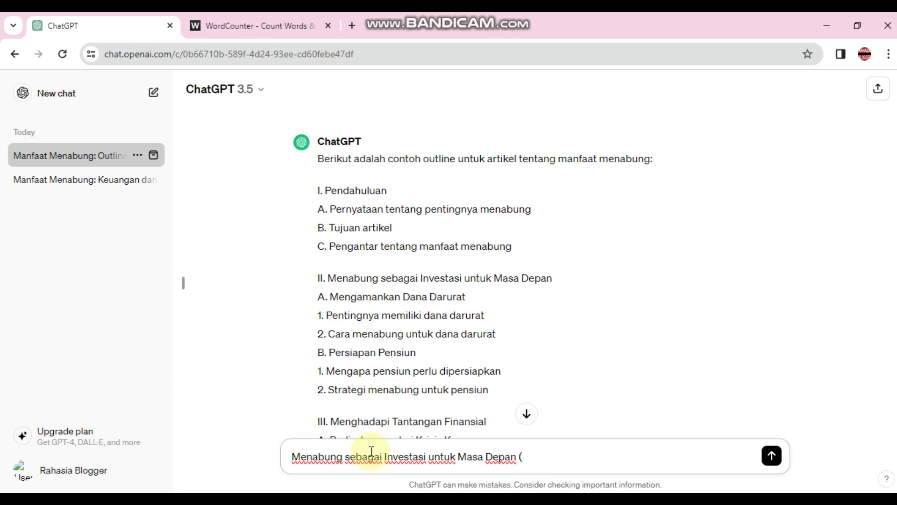
{"action": "type", "text": "("}
Complete the message with "(buatlah sesi ini saja)" copied from the earlier introduction prompt, and send it
{"action": "scroll", "coordinate": [415, 295], "scroll_direction": "down", "scroll_amount": 15}
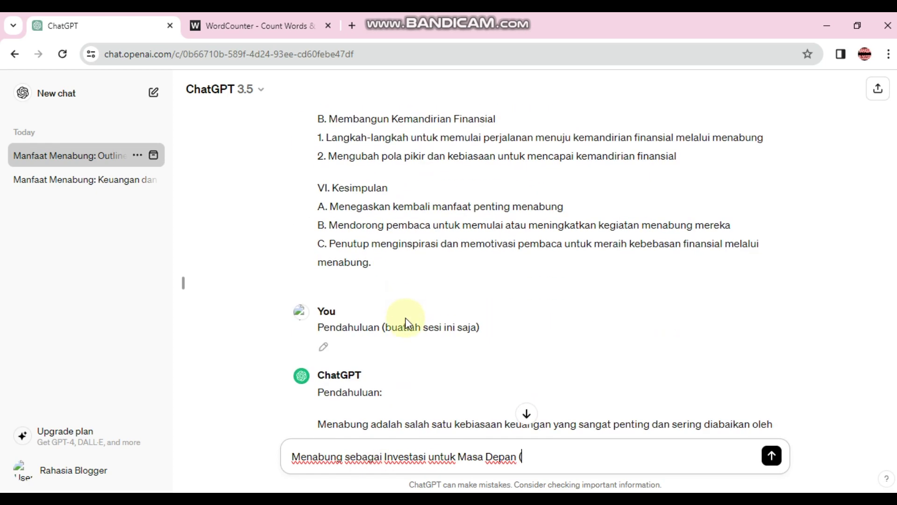
{"action": "left_click_drag", "start_coordinate": [381, 263], "coordinate": [666, 262]}
{"action": "key", "text": "ctrl+c"}
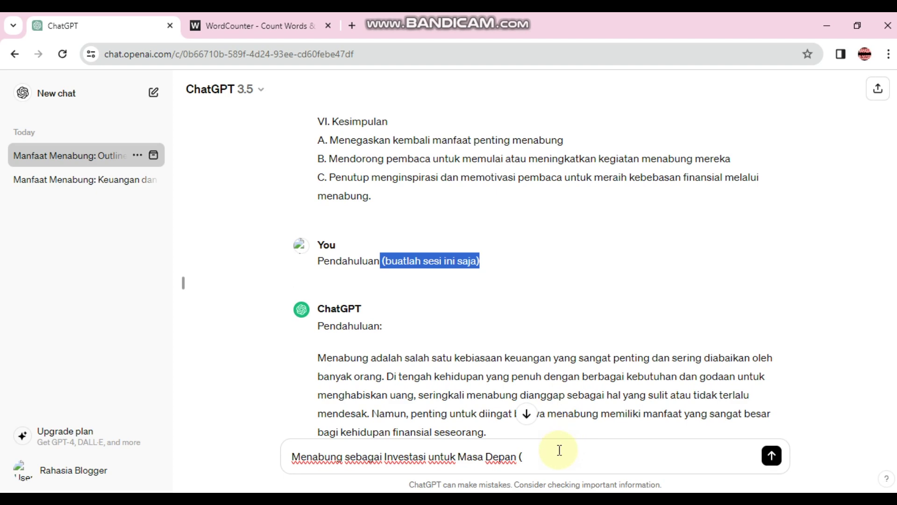
{"action": "left_click", "coordinate": [522, 455]}
{"action": "key", "text": "ctrl+v"}
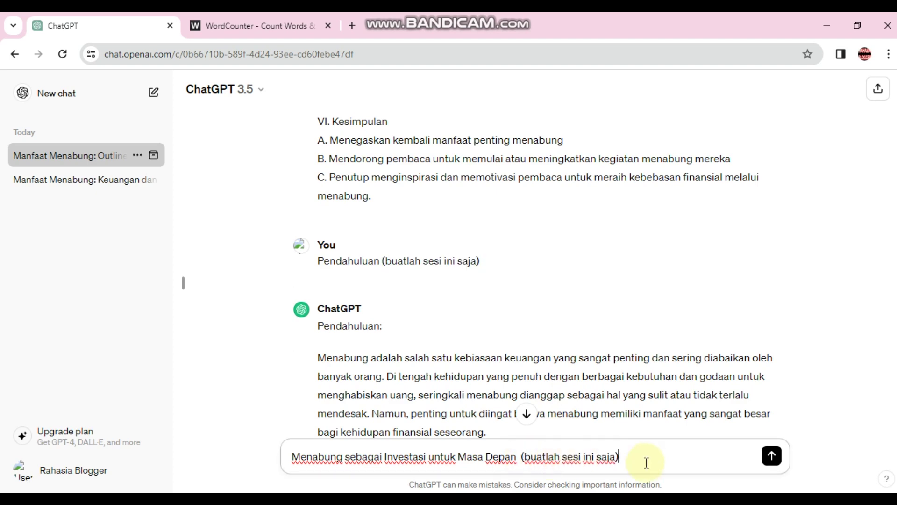
{"action": "key", "text": "Return"}
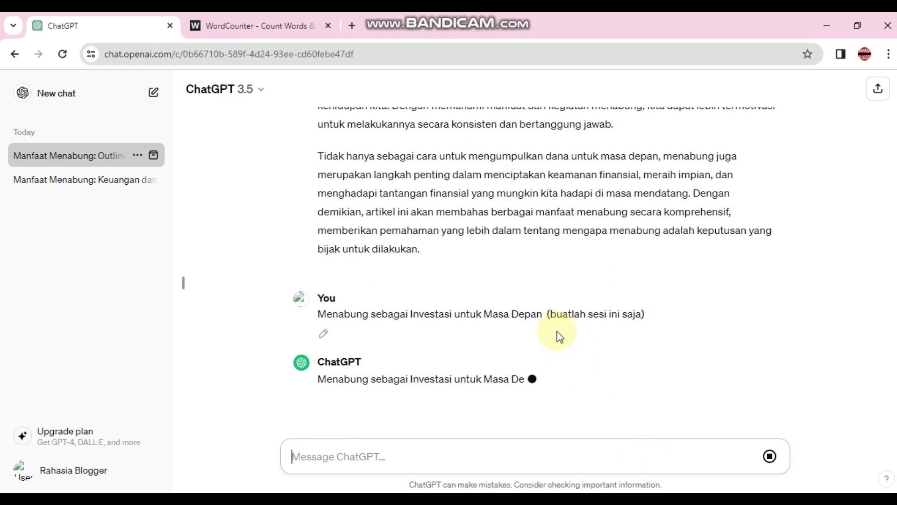
Copy the whole generated section "Menabung sebagai Investasi untuk Masa Depan", from its heading to its closing paragraph
{"action": "scroll", "coordinate": [391, 206], "scroll_direction": "up", "scroll_amount": 15}
{"action": "scroll", "coordinate": [391, 202], "scroll_direction": "down", "scroll_amount": 7}
{"action": "scroll", "coordinate": [391, 214], "scroll_direction": "down", "scroll_amount": 1}
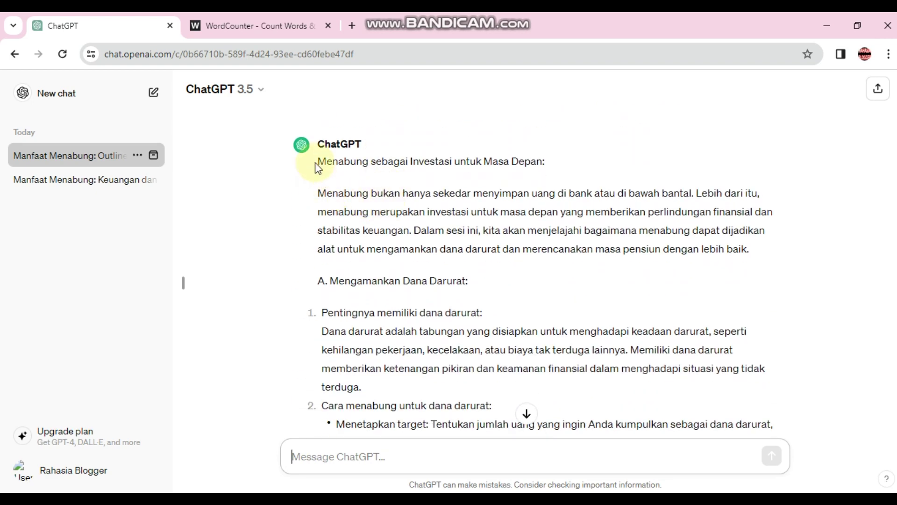
{"action": "left_click_drag", "start_coordinate": [316, 166], "coordinate": [720, 386]}
{"action": "scroll", "coordinate": [386, 276], "scroll_direction": "down", "scroll_amount": 4}
{"action": "scroll", "coordinate": [369, 271], "scroll_direction": "down", "scroll_amount": 6}
{"action": "key", "text": "ctrl+c"}
Paste the copied section below the introduction in wordcounter.net and check the combined text and its word count
{"action": "left_click", "coordinate": [252, 25]}
{"action": "scroll", "coordinate": [276, 345], "scroll_direction": "down", "scroll_amount": 3}
{"action": "left_click", "coordinate": [270, 364]}
{"action": "key", "text": "ctrl+v"}
{"action": "scroll", "coordinate": [257, 327], "scroll_direction": "down", "scroll_amount": 4}
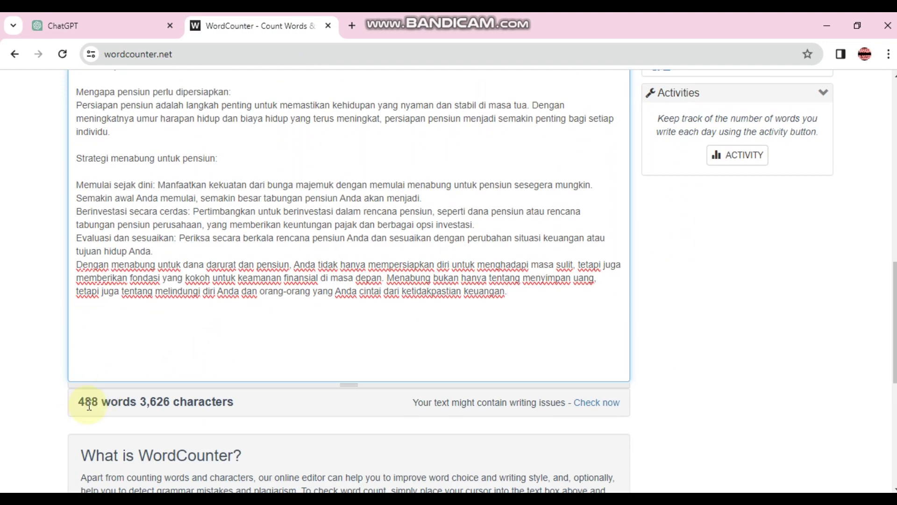
{"action": "scroll", "coordinate": [136, 369], "scroll_direction": "up", "scroll_amount": 1}
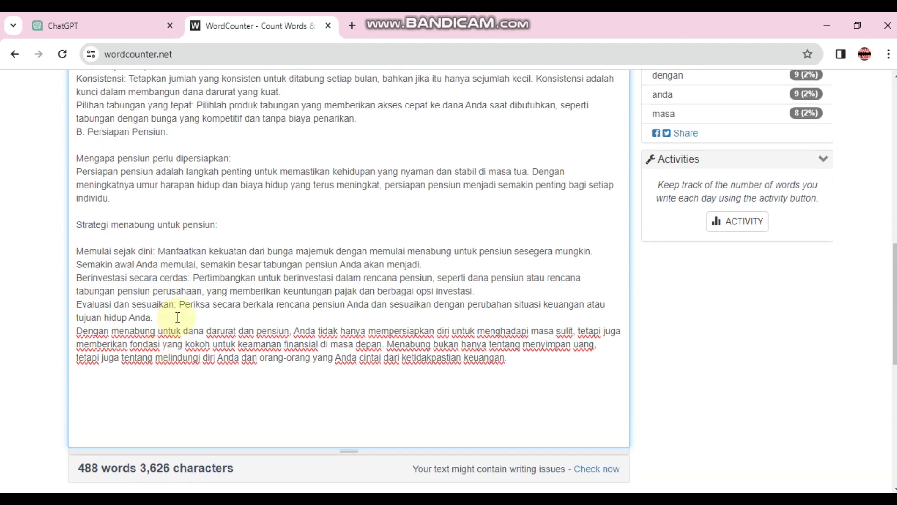
{"action": "scroll", "coordinate": [177, 318], "scroll_direction": "up", "scroll_amount": 15}
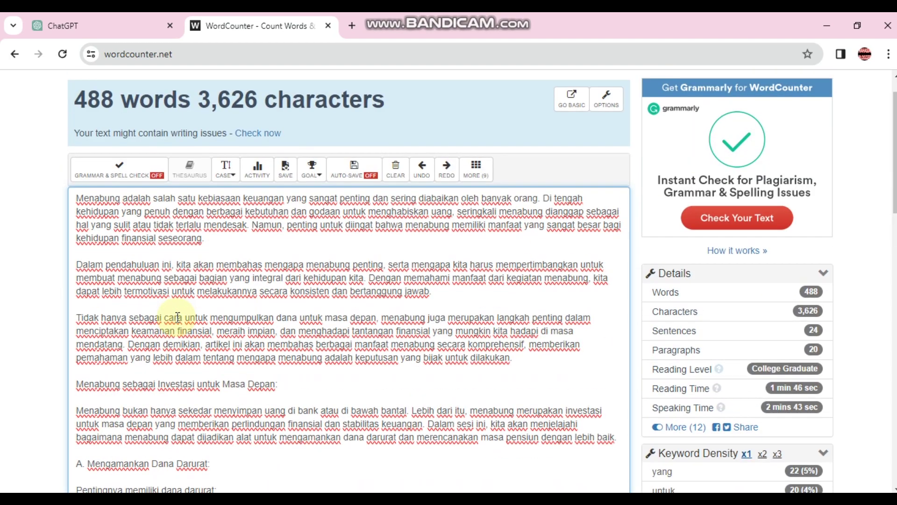
{"action": "scroll", "coordinate": [117, 257], "scroll_direction": "down", "scroll_amount": 15}
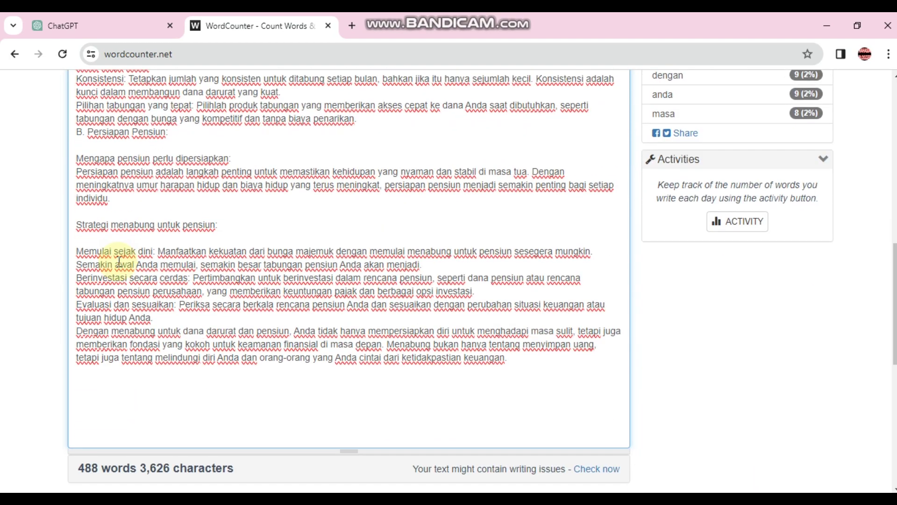
Switch to the ChatGPT chat and review the outline's sections from "Pendahuluan" to "VI. Kesimpulan"
{"action": "left_click", "coordinate": [70, 26]}
{"action": "scroll", "coordinate": [489, 231], "scroll_direction": "up", "scroll_amount": 6}
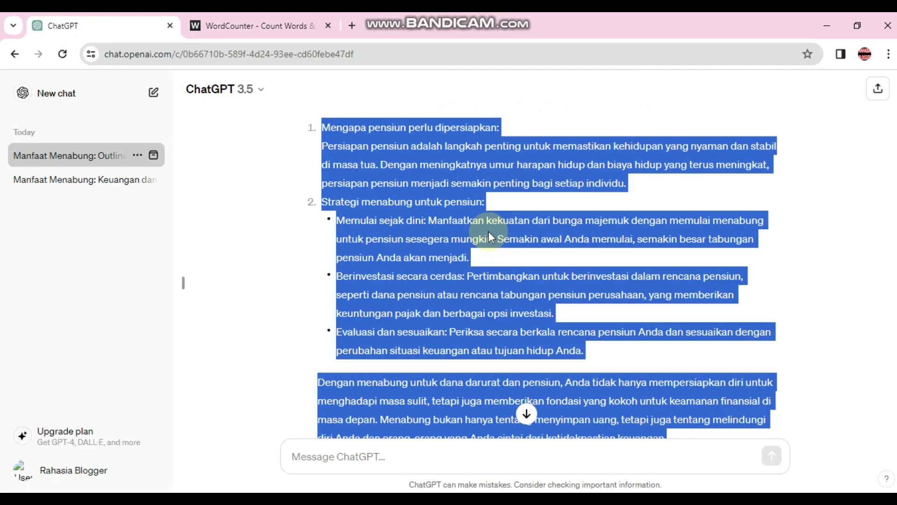
{"action": "scroll", "coordinate": [489, 231], "scroll_direction": "up", "scroll_amount": 20}
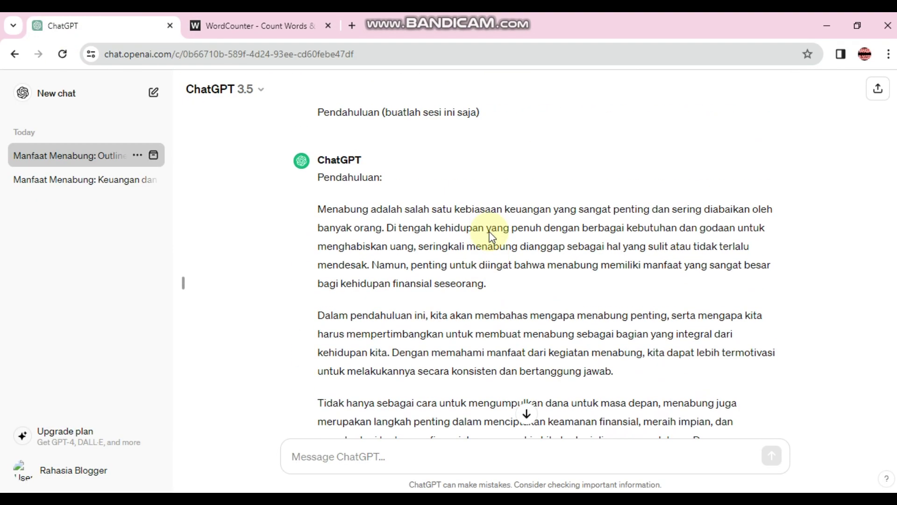
{"action": "scroll", "coordinate": [488, 231], "scroll_direction": "up", "scroll_amount": 15}
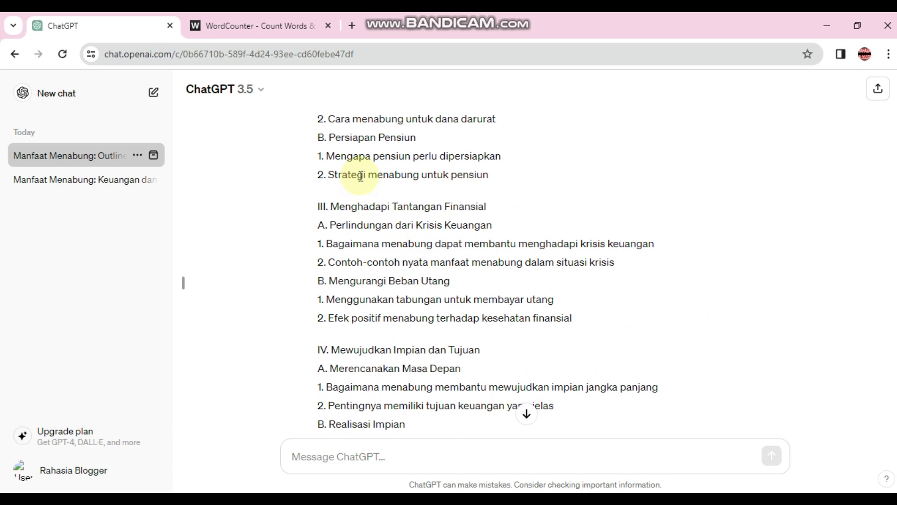
{"action": "scroll", "coordinate": [362, 173], "scroll_direction": "up", "scroll_amount": 2}
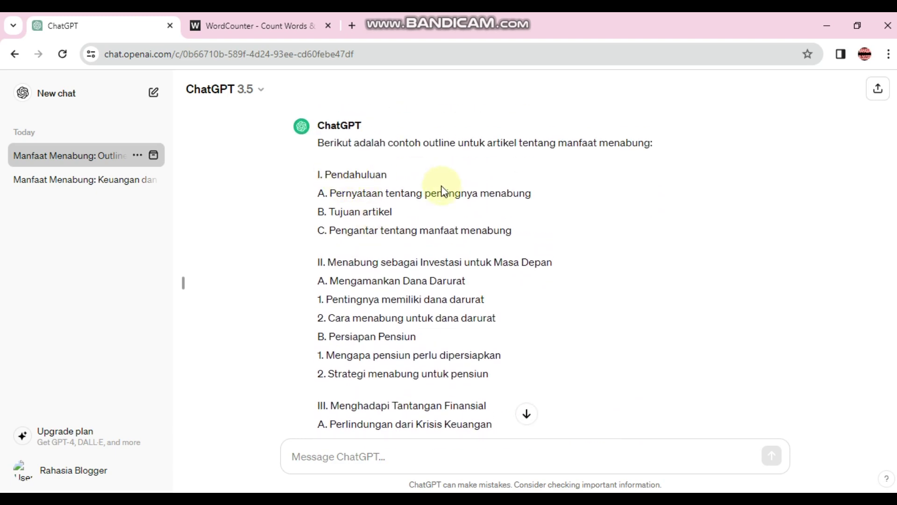
{"action": "scroll", "coordinate": [345, 260], "scroll_direction": "down", "scroll_amount": 4}
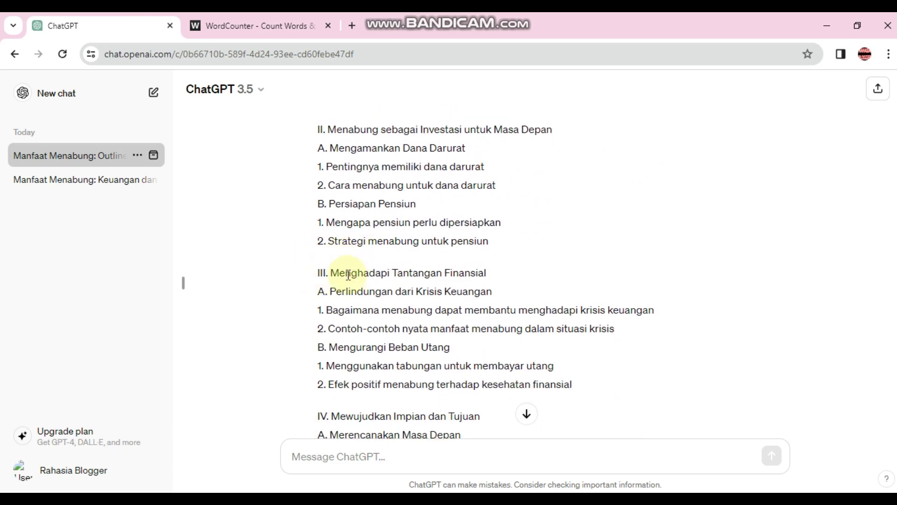
{"action": "scroll", "coordinate": [358, 276], "scroll_direction": "down", "scroll_amount": 3}
{"action": "scroll", "coordinate": [360, 276], "scroll_direction": "down", "scroll_amount": 10}
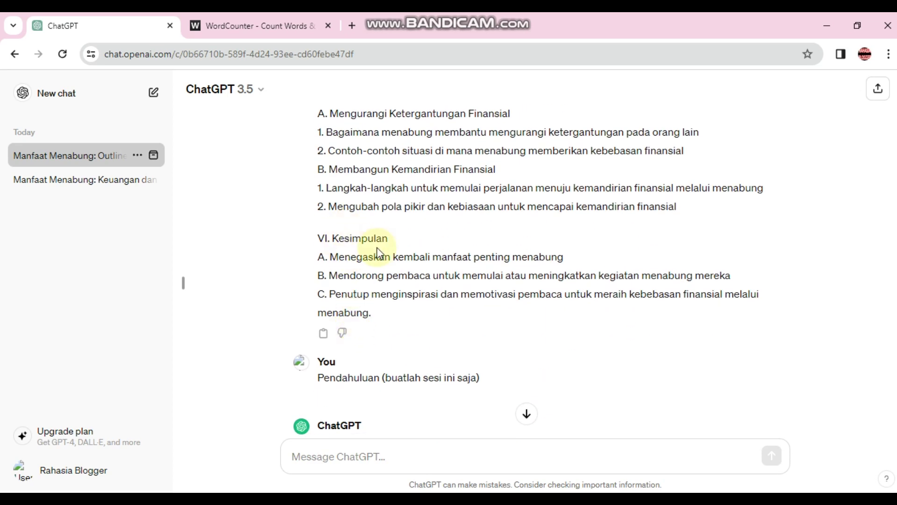
{"action": "scroll", "coordinate": [374, 244], "scroll_direction": "up", "scroll_amount": 9}
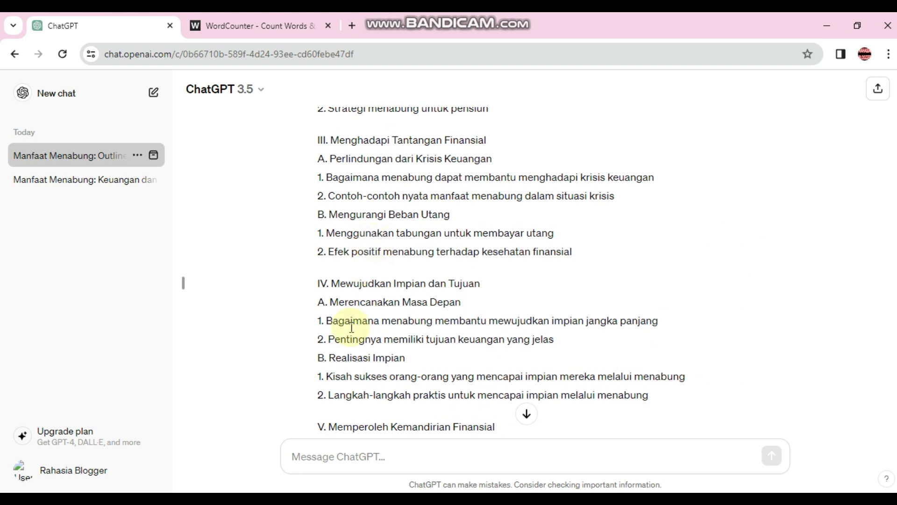
{"action": "scroll", "coordinate": [554, 311], "scroll_direction": "up", "scroll_amount": 9}
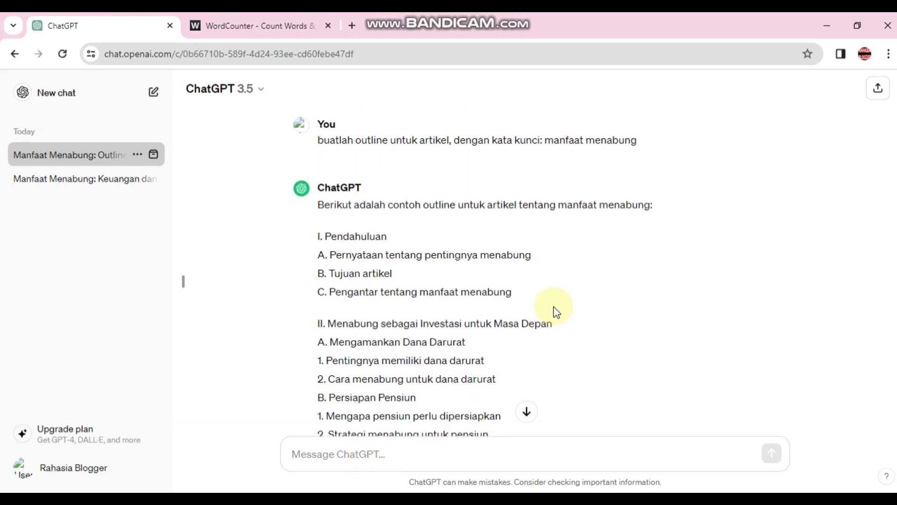
Check the full combined article and its total word count in wordcounter.net
{"action": "left_click", "coordinate": [235, 13]}
{"action": "scroll", "coordinate": [280, 276], "scroll_direction": "up", "scroll_amount": 3}
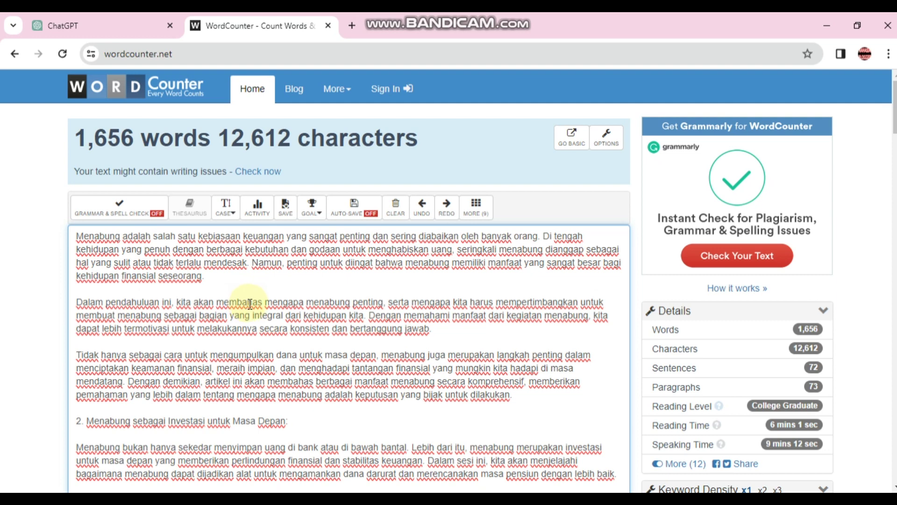
{"action": "scroll", "coordinate": [250, 304], "scroll_direction": "down", "scroll_amount": 3}
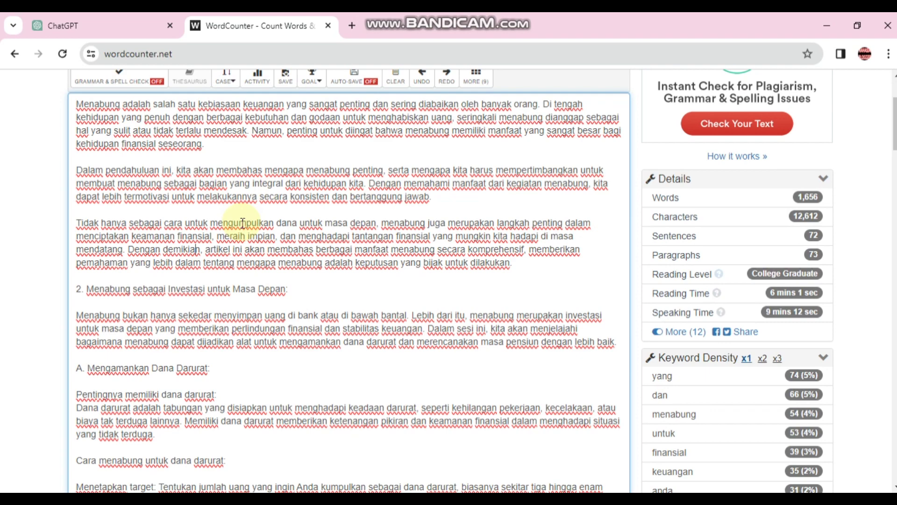
{"action": "scroll", "coordinate": [252, 303], "scroll_direction": "down", "scroll_amount": 3}
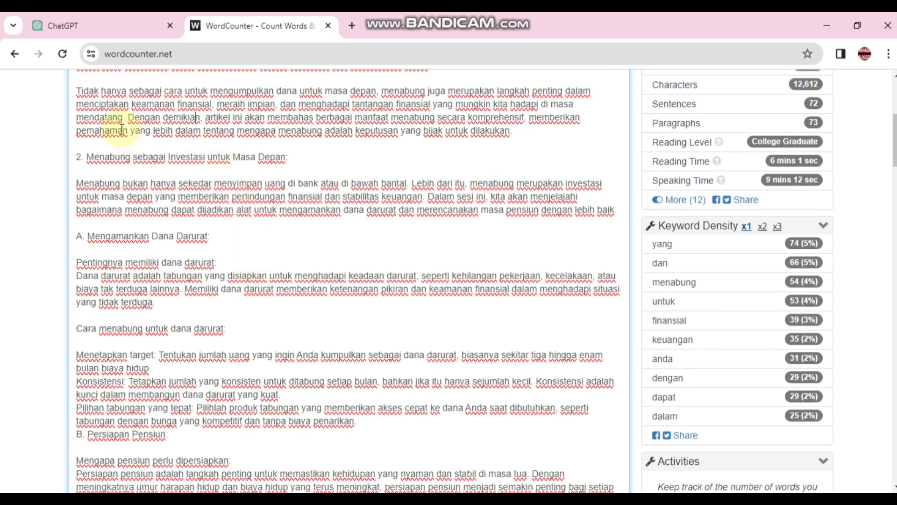
Compare the outline's "Pendahuluan" and section II headings in ChatGPT with how the article in wordcounter.net begins
{"action": "left_click", "coordinate": [104, 13]}
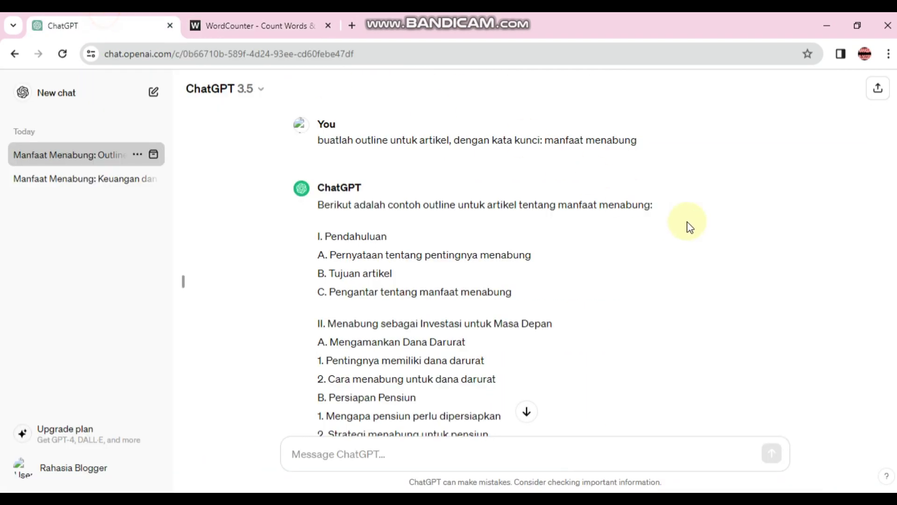
{"action": "scroll", "coordinate": [433, 251], "scroll_direction": "down", "scroll_amount": 3}
{"action": "scroll", "coordinate": [347, 159], "scroll_direction": "up", "scroll_amount": 1}
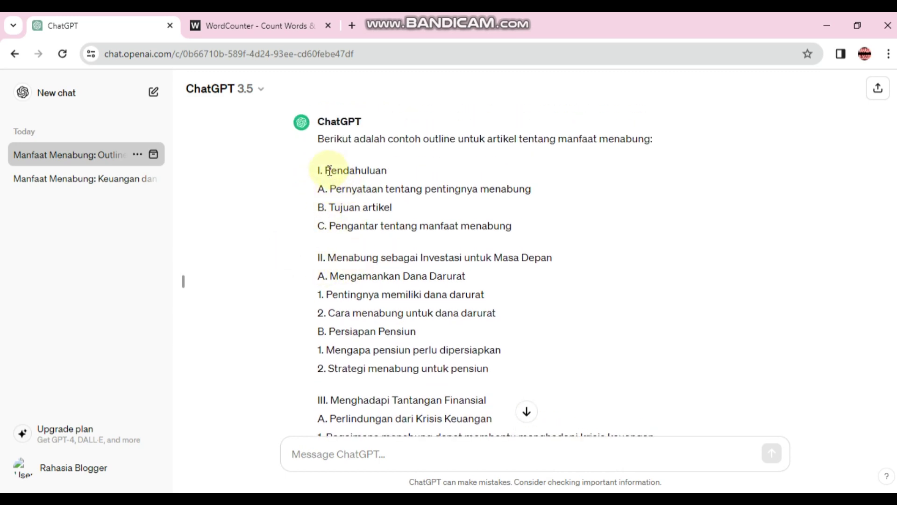
{"action": "double_click", "coordinate": [324, 171]}
{"action": "left_click", "coordinate": [241, 28]}
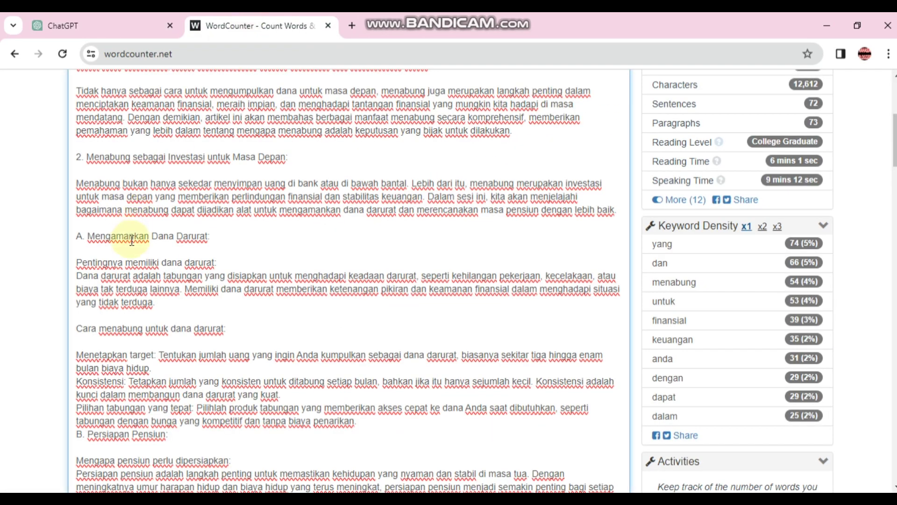
{"action": "scroll", "coordinate": [131, 238], "scroll_direction": "up", "scroll_amount": 5}
{"action": "scroll", "coordinate": [58, 270], "scroll_direction": "down", "scroll_amount": 3}
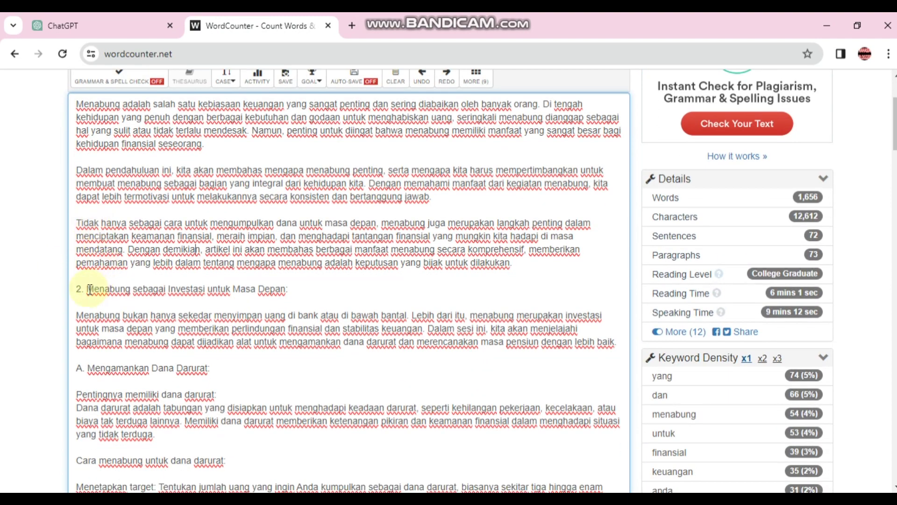
{"action": "left_click", "coordinate": [88, 24]}
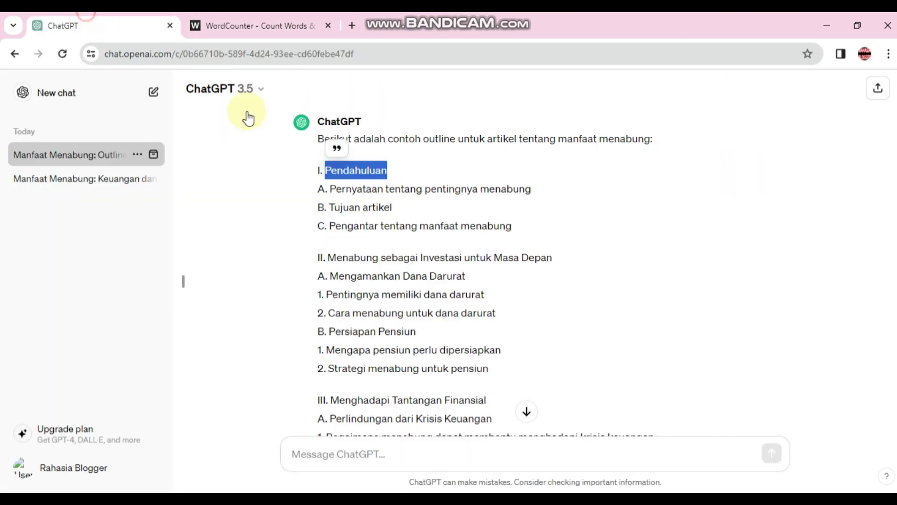
In wordcounter.net, replace the number before "Menabung sebagai Investasi untuk Masa Depan" with <h2> and the colon after it with </h2>
{"action": "left_click", "coordinate": [258, 19]}
{"action": "left_click_drag", "start_coordinate": [90, 289], "coordinate": [44, 285]}
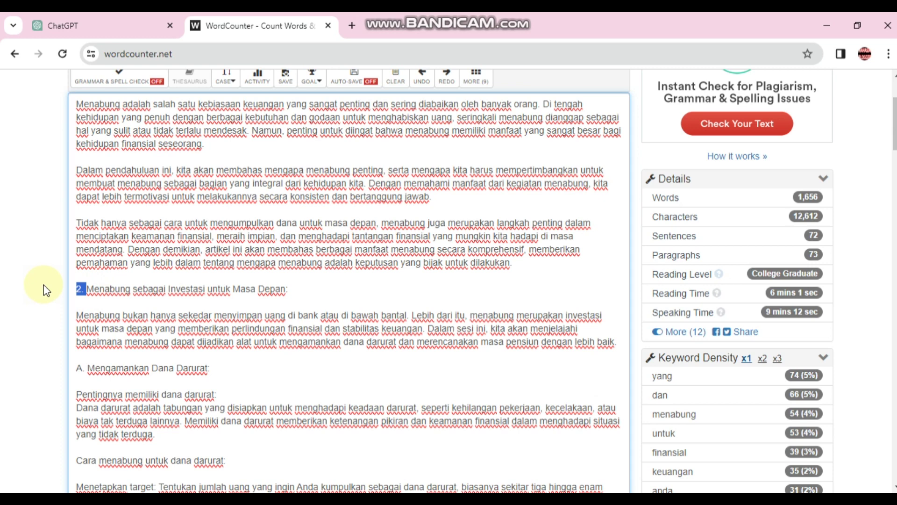
{"action": "type", "text": "<h2>"}
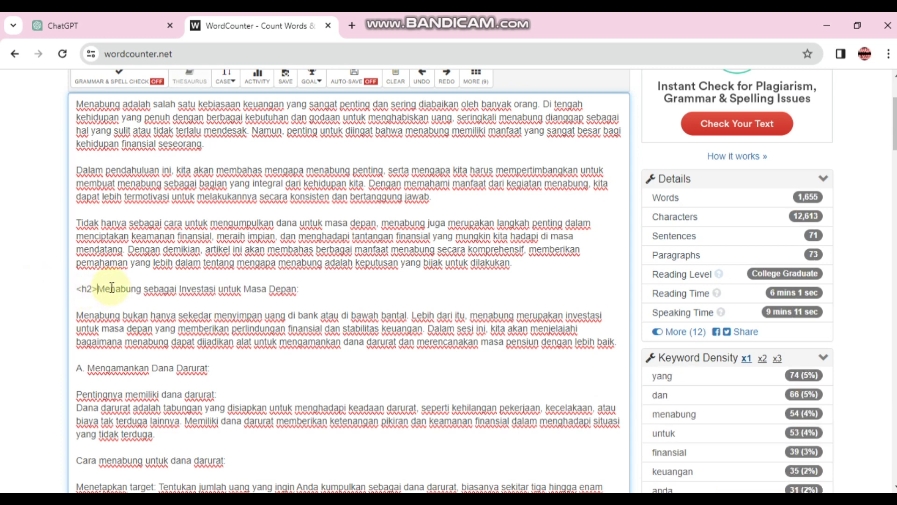
{"action": "left_click_drag", "start_coordinate": [98, 289], "coordinate": [45, 282]}
{"action": "left_click", "coordinate": [76, 301]}
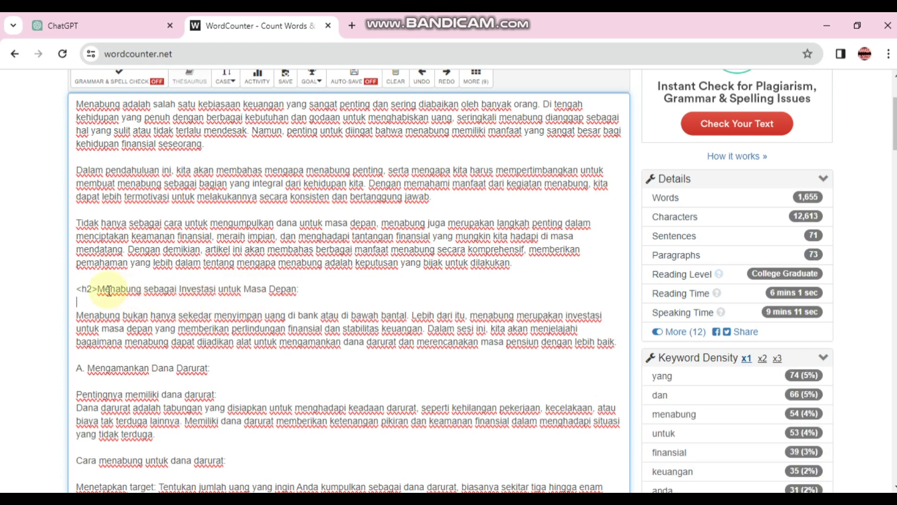
{"action": "left_click_drag", "start_coordinate": [99, 291], "coordinate": [47, 286]}
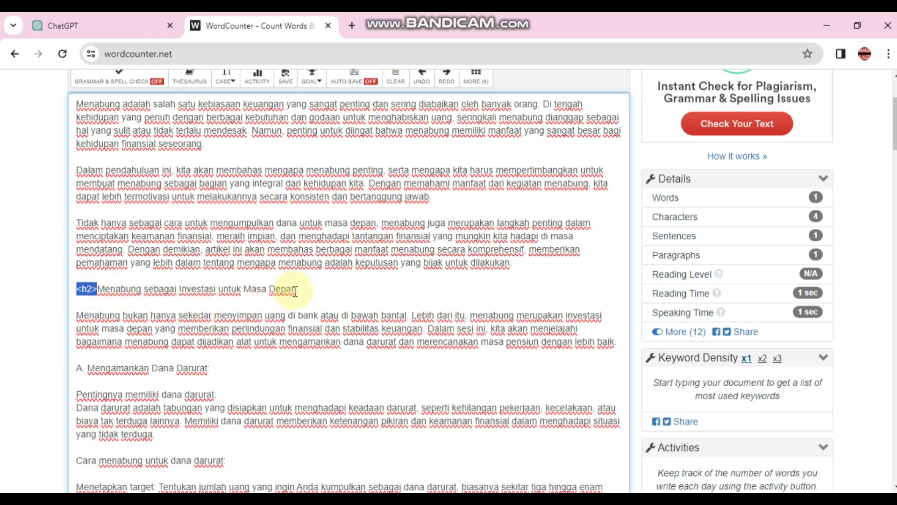
{"action": "left_click_drag", "start_coordinate": [293, 290], "coordinate": [321, 292]}
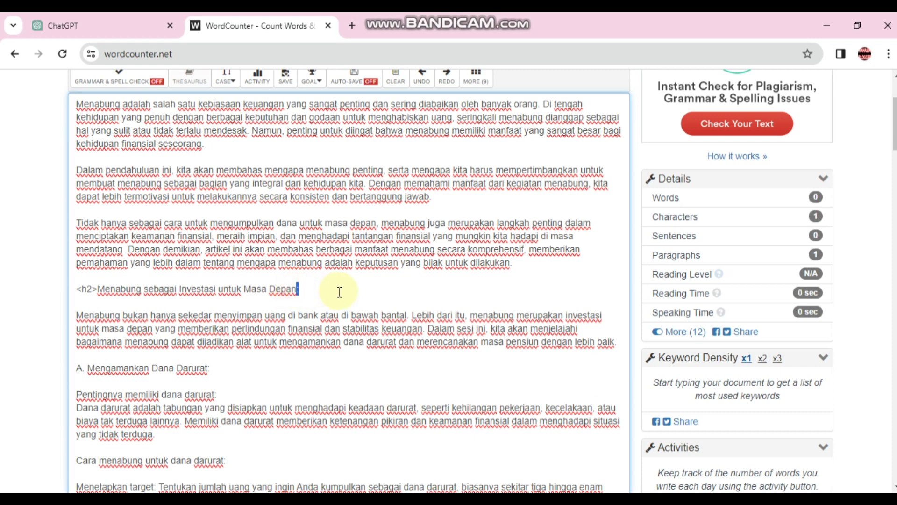
{"action": "type", "text": "n</h2>"}
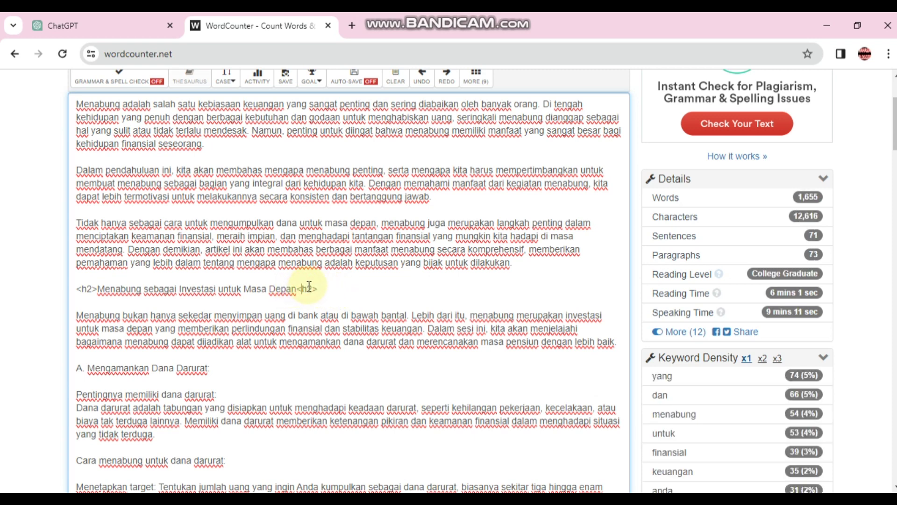
Review the article's subheadings and remaining sections, and examine the numbered and bulleted lists of the "Dana Darurat" part in ChatGPT
{"action": "scroll", "coordinate": [140, 304], "scroll_direction": "down", "scroll_amount": 1}
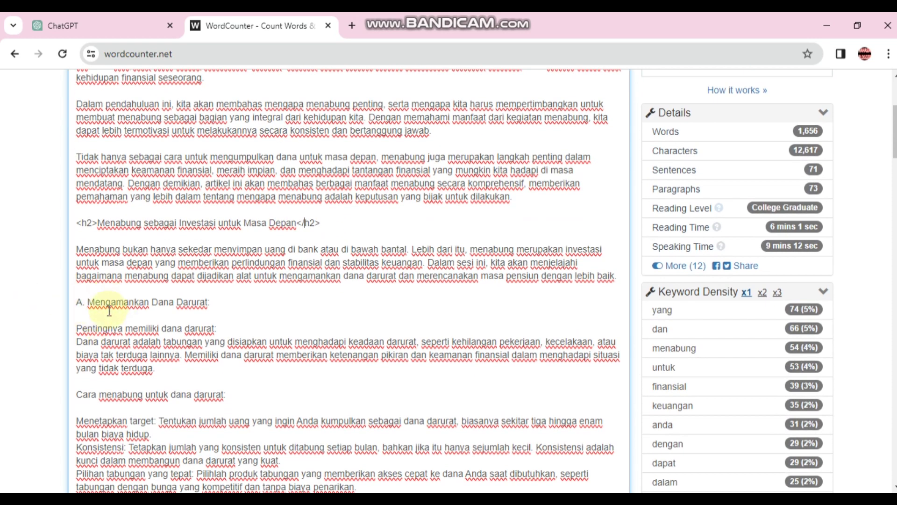
{"action": "scroll", "coordinate": [143, 332], "scroll_direction": "down", "scroll_amount": 2}
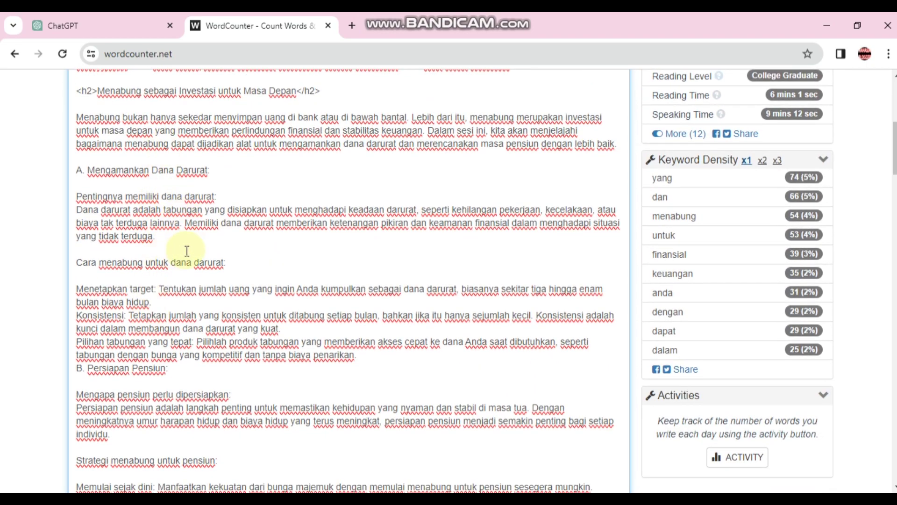
{"action": "scroll", "coordinate": [187, 251], "scroll_direction": "down", "scroll_amount": 11}
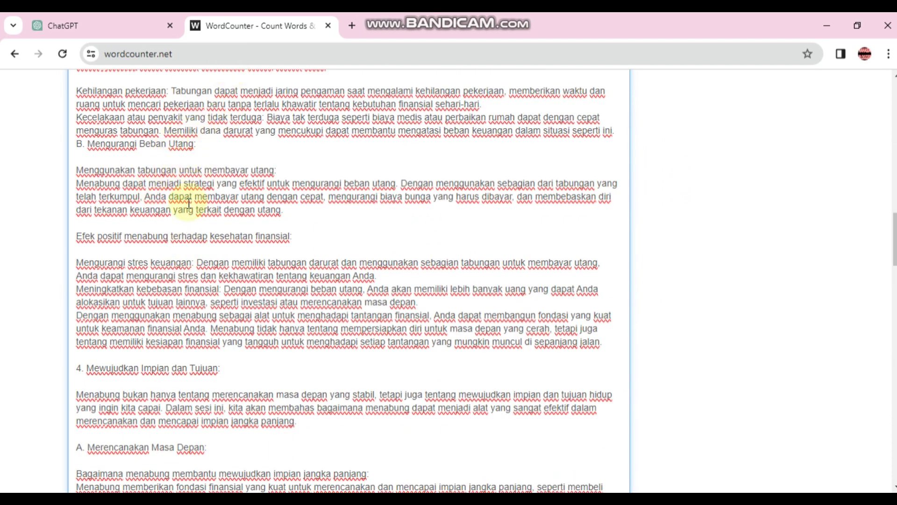
{"action": "scroll", "coordinate": [189, 201], "scroll_direction": "up", "scroll_amount": 2}
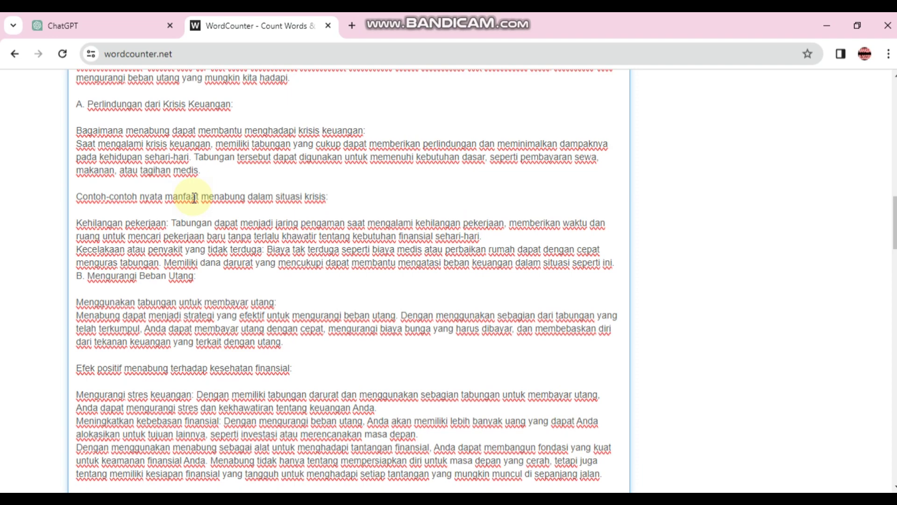
{"action": "scroll", "coordinate": [193, 198], "scroll_direction": "up", "scroll_amount": 2}
{"action": "left_click", "coordinate": [84, 21]}
{"action": "scroll", "coordinate": [395, 232], "scroll_direction": "down", "scroll_amount": 10}
{"action": "scroll", "coordinate": [397, 233], "scroll_direction": "down", "scroll_amount": 15}
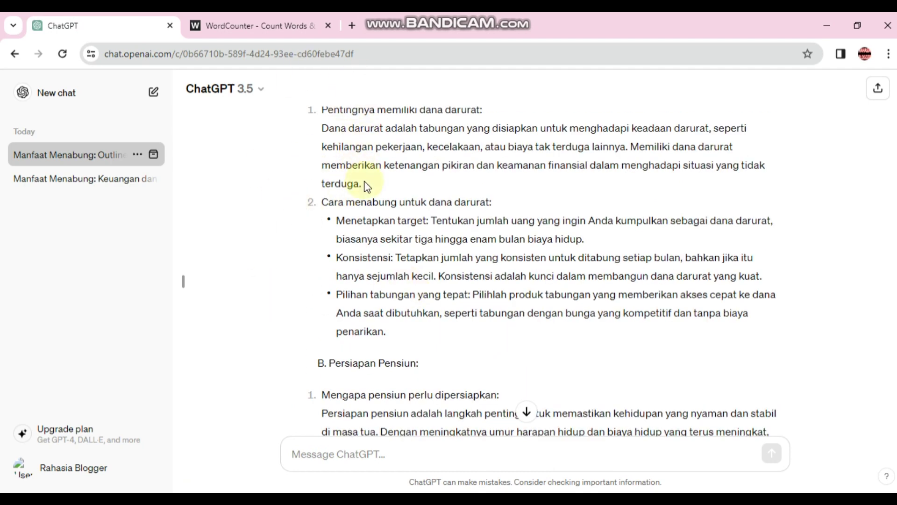
{"action": "scroll", "coordinate": [375, 220], "scroll_direction": "up", "scroll_amount": 3}
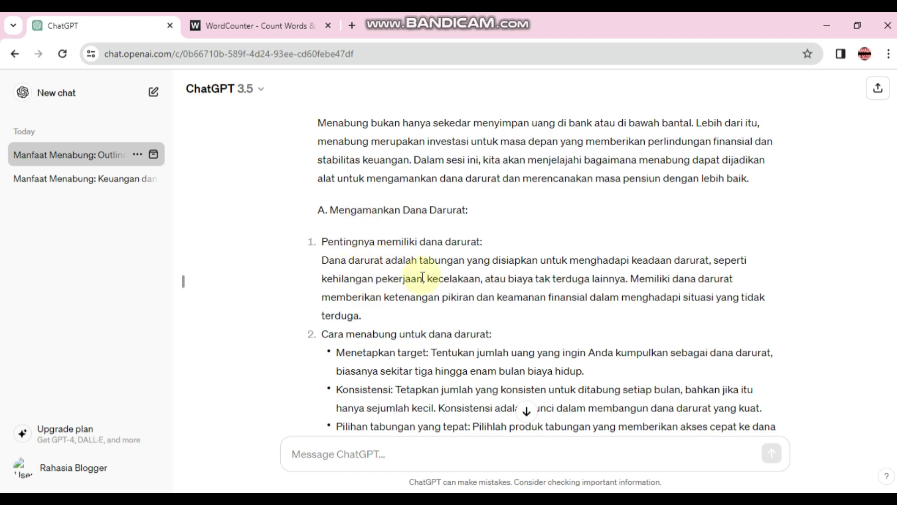
Compare the h2-tagged section in wordcounter.net with ChatGPT's original answer, and recheck the article's total word count
{"action": "key", "text": "ctrl+Tab"}
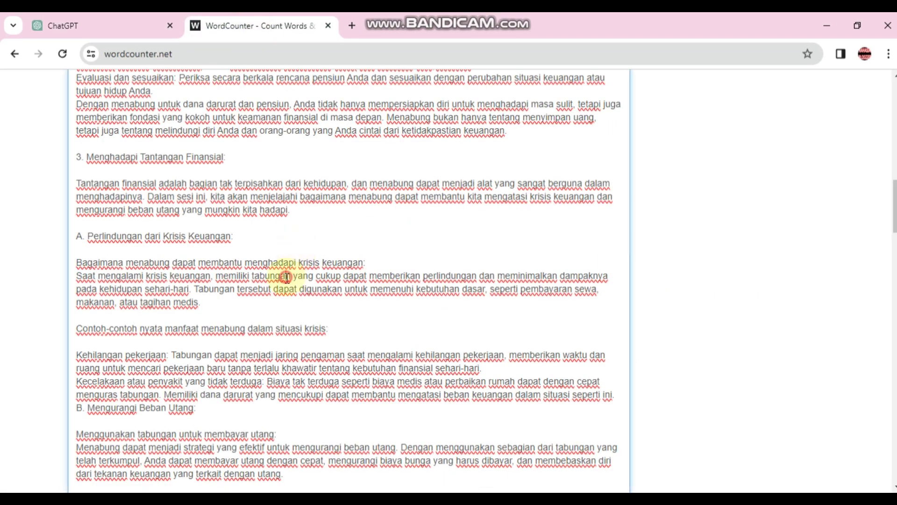
{"action": "scroll", "coordinate": [286, 275], "scroll_direction": "up", "scroll_amount": 6}
{"action": "scroll", "coordinate": [287, 277], "scroll_direction": "up", "scroll_amount": 4}
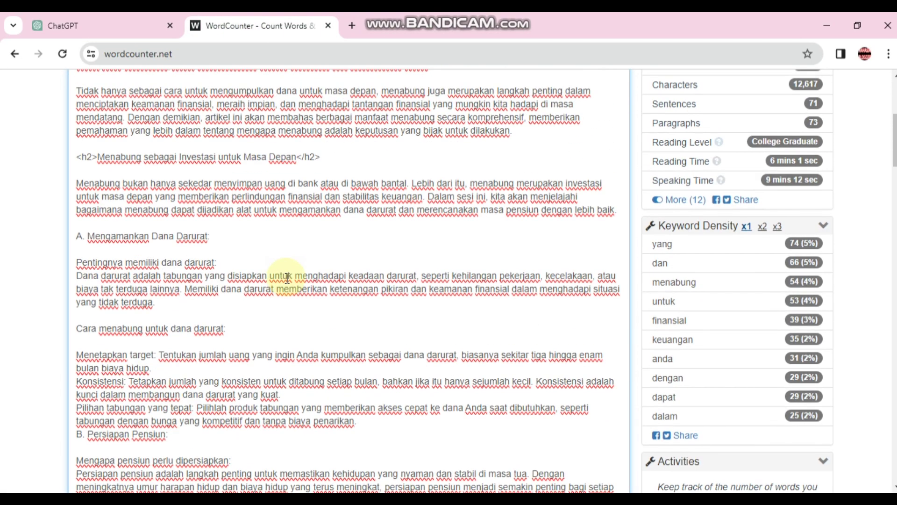
{"action": "scroll", "coordinate": [287, 277], "scroll_direction": "up", "scroll_amount": 1}
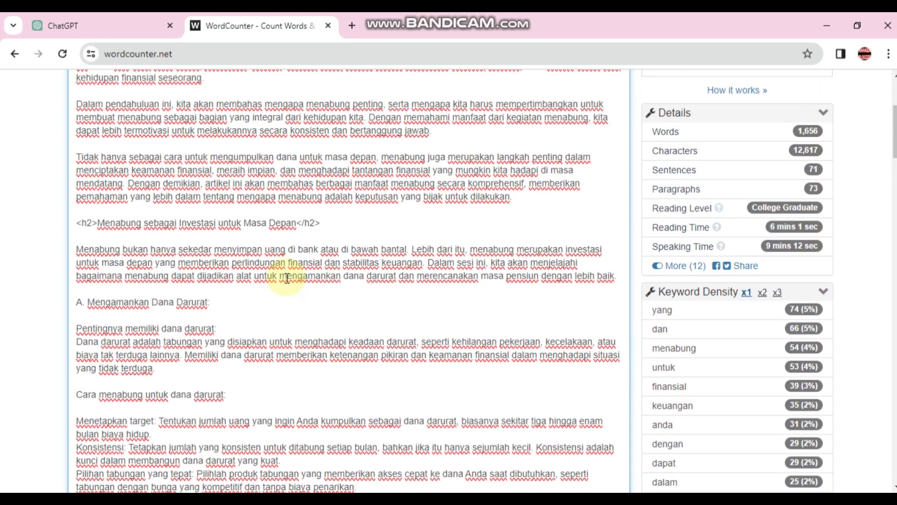
{"action": "left_click", "coordinate": [107, 17]}
{"action": "scroll", "coordinate": [430, 199], "scroll_direction": "up", "scroll_amount": 4}
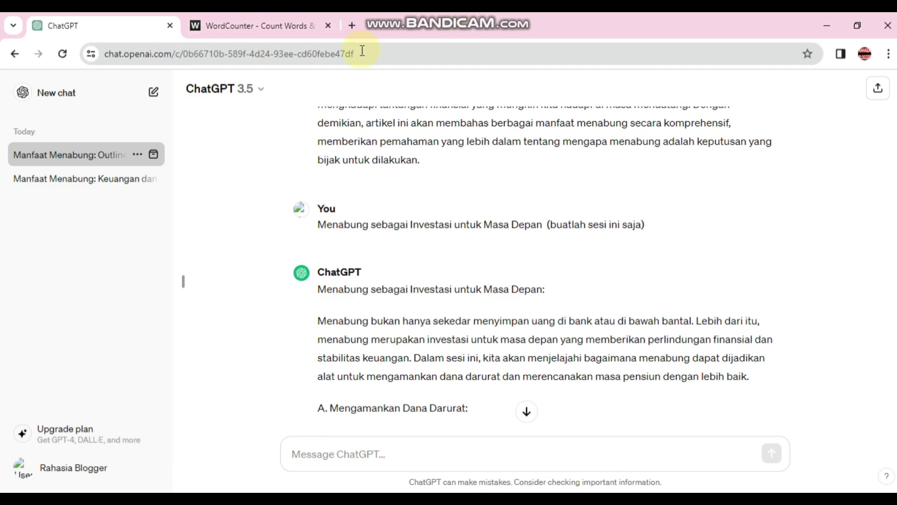
{"action": "scroll", "coordinate": [326, 276], "scroll_direction": "down", "scroll_amount": 3}
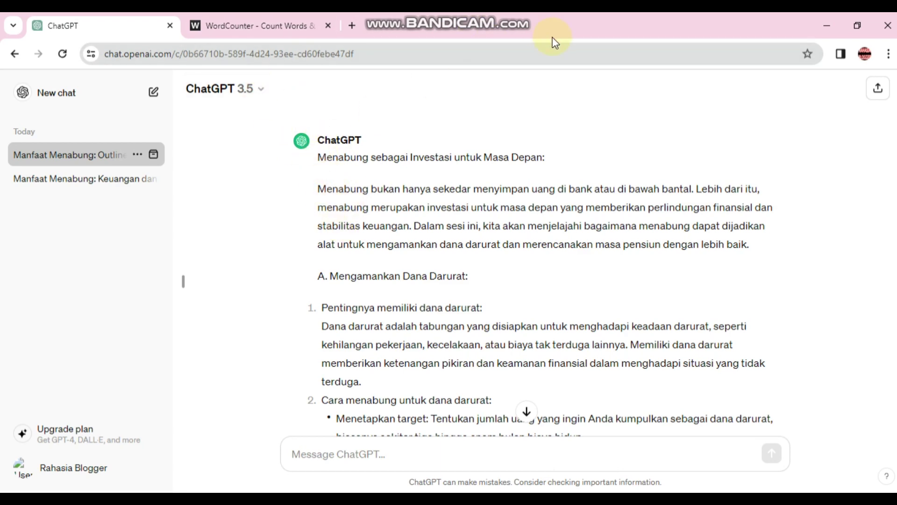
{"action": "left_click", "coordinate": [211, 16]}
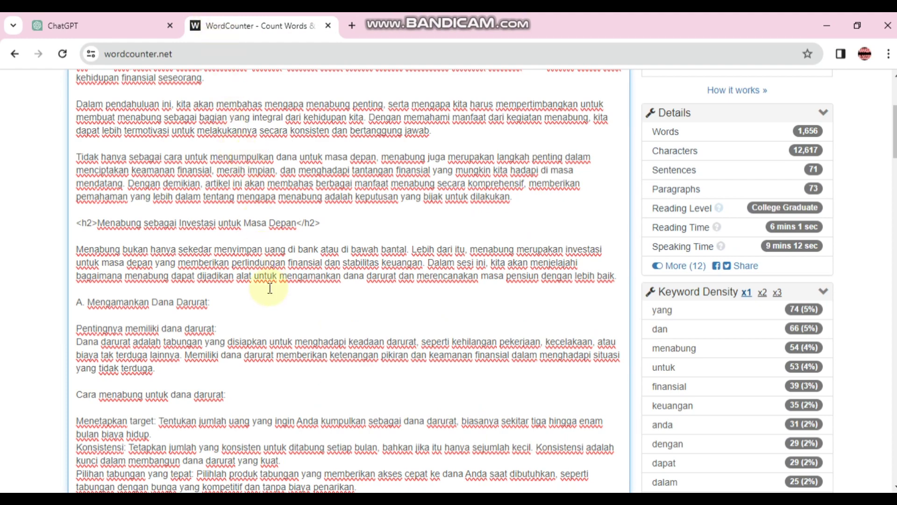
{"action": "scroll", "coordinate": [270, 288], "scroll_direction": "up", "scroll_amount": 4}
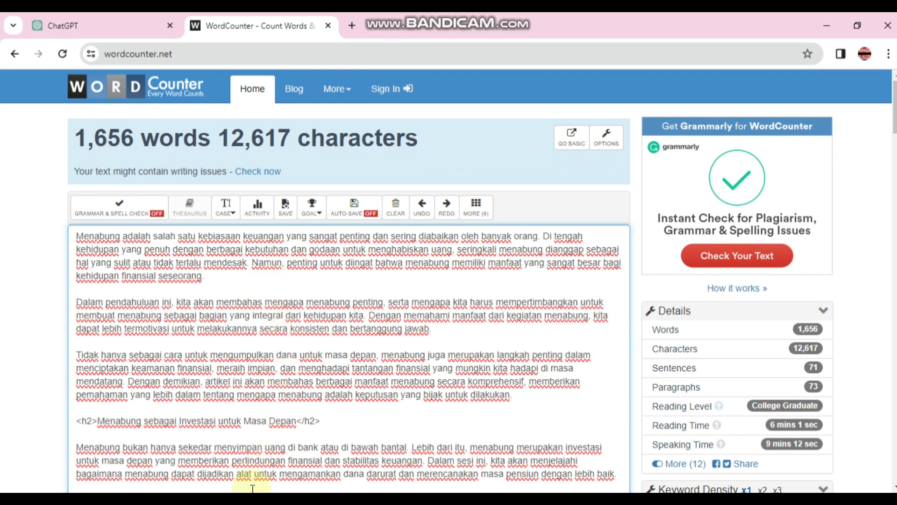
Copy the keyword "manfaat menabung" from the Notepad notes and replace "menabung" with it in the third introductory paragraph in wordcounter.net
{"action": "key", "text": "alt+Tab"}
{"action": "left_click_drag", "start_coordinate": [291, 322], "coordinate": [181, 357]}
{"action": "key", "text": "ctrl+c"}
{"action": "left_click", "coordinate": [120, 324]}
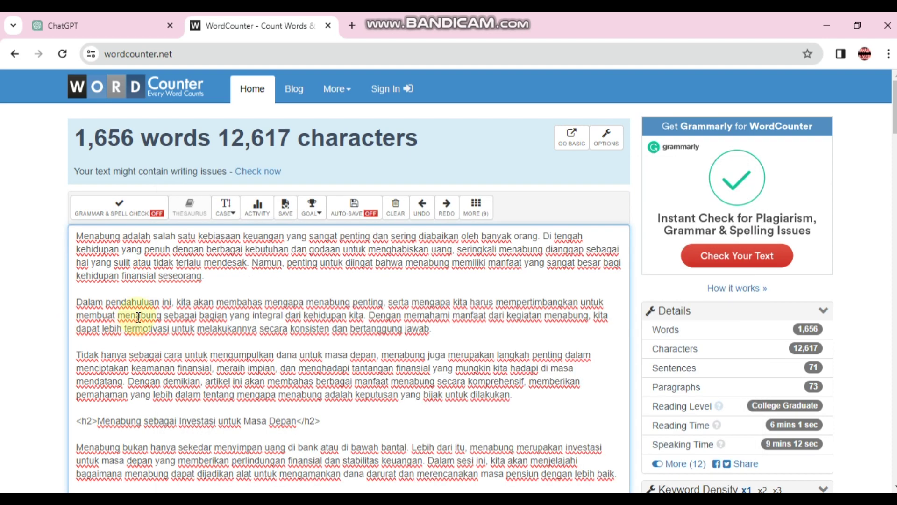
{"action": "scroll", "coordinate": [138, 318], "scroll_direction": "down", "scroll_amount": 3}
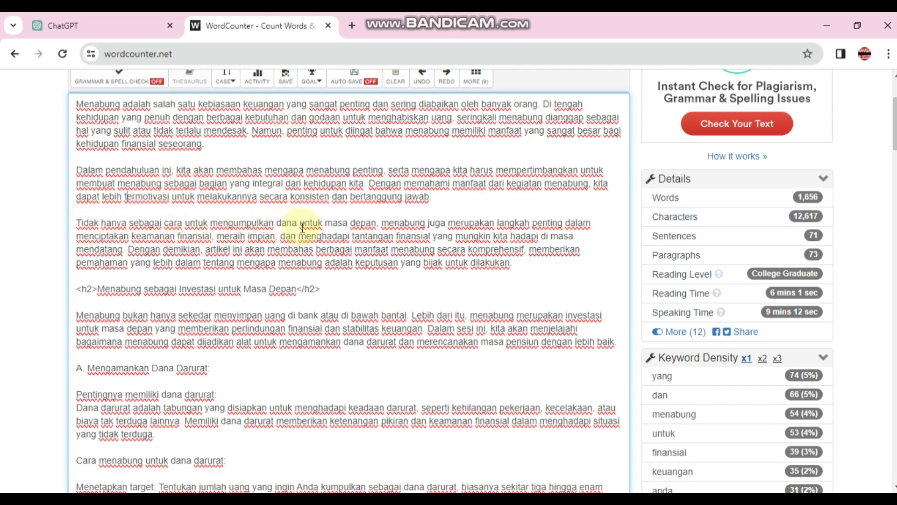
{"action": "double_click", "coordinate": [427, 223]}
{"action": "key", "text": "ctrl+v"}
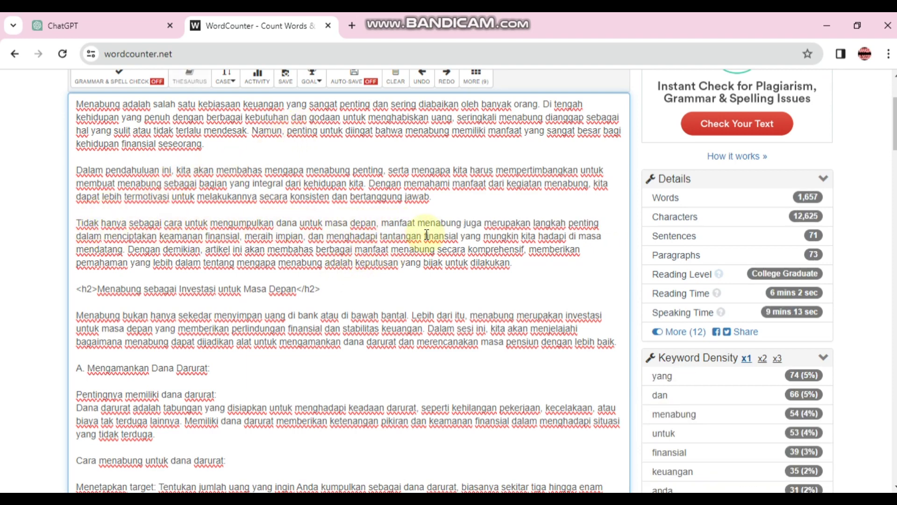
Check the inserted keyword in the third introductory paragraph and look through the article down to its "Kesimpulan" section
{"action": "scroll", "coordinate": [426, 233], "scroll_direction": "down", "scroll_amount": 15}
{"action": "scroll", "coordinate": [426, 233], "scroll_direction": "up", "scroll_amount": 20}
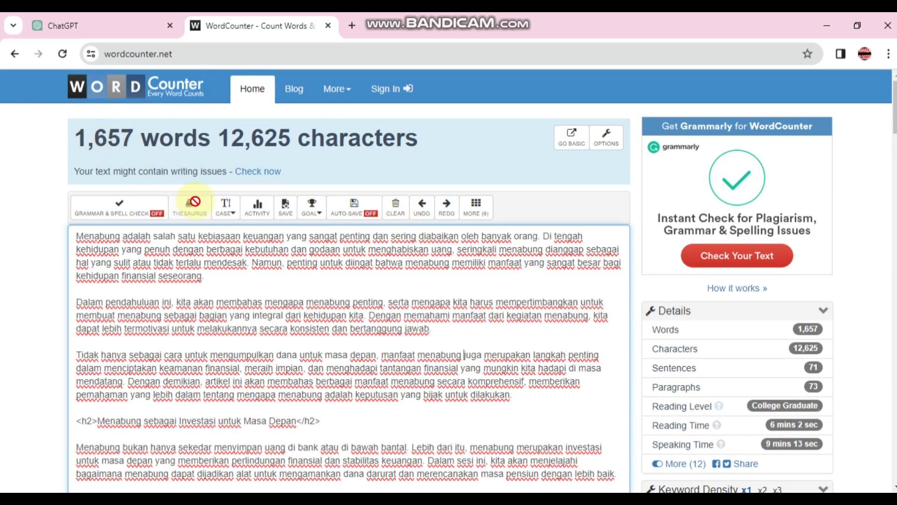
{"action": "left_click_drag", "start_coordinate": [381, 356], "coordinate": [450, 363]}
{"action": "left_click", "coordinate": [450, 362]}
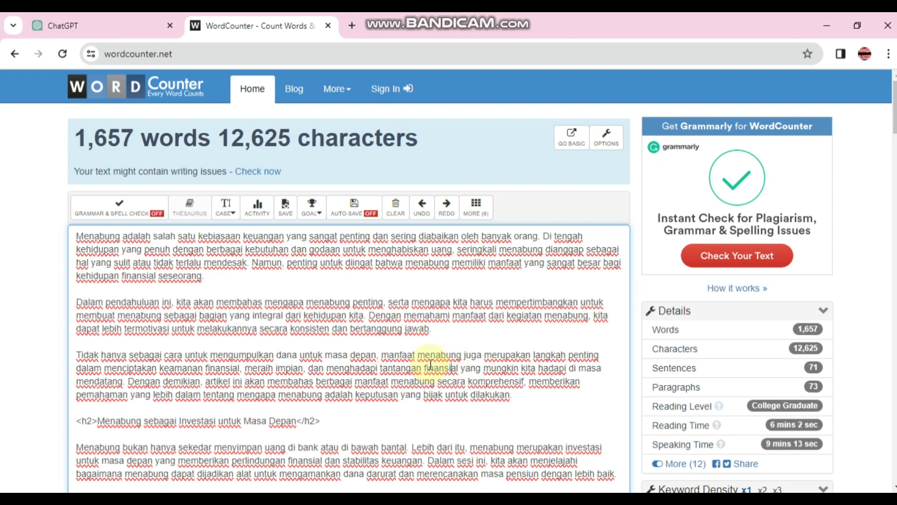
{"action": "scroll", "coordinate": [367, 350], "scroll_direction": "down", "scroll_amount": 3}
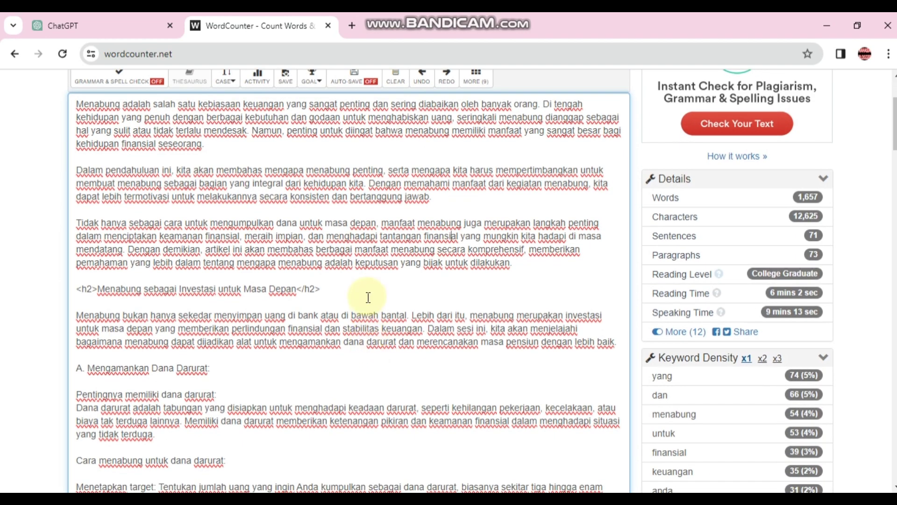
{"action": "scroll", "coordinate": [381, 251], "scroll_direction": "down", "scroll_amount": 18}
{"action": "scroll", "coordinate": [249, 153], "scroll_direction": "down", "scroll_amount": 15}
{"action": "scroll", "coordinate": [258, 125], "scroll_direction": "down", "scroll_amount": 15}
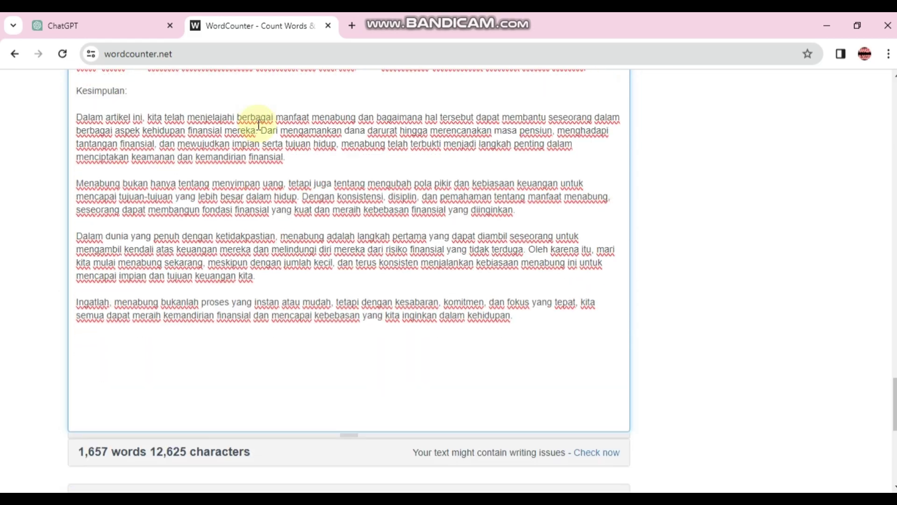
{"action": "scroll", "coordinate": [287, 158], "scroll_direction": "up", "scroll_amount": 10}
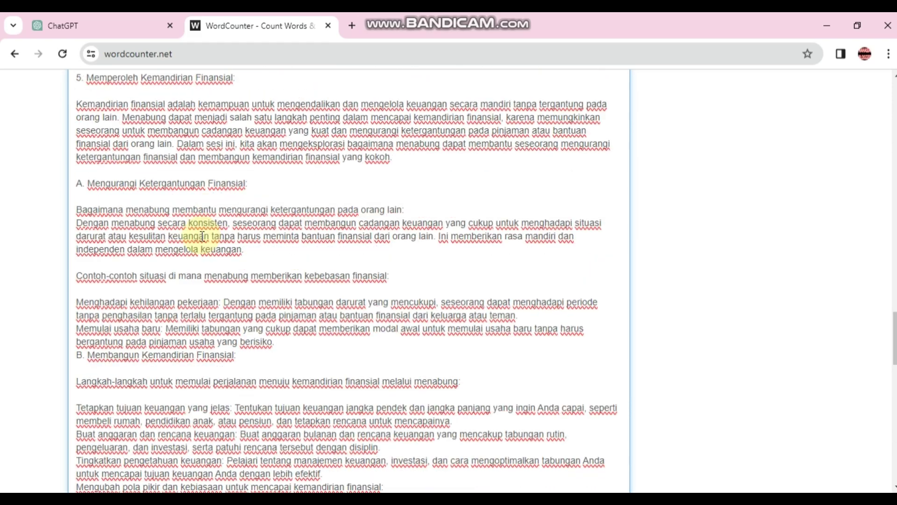
{"action": "scroll", "coordinate": [202, 235], "scroll_direction": "up", "scroll_amount": 20}
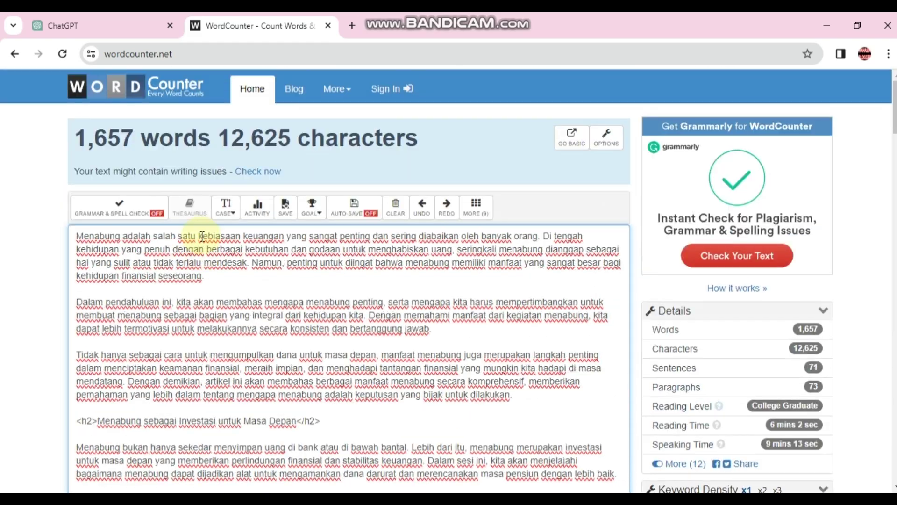
Examine the h2-tagged heading and the subheadings "Mengamankan Dana Darurat" and "Cara menabung untuk dana darurat"
{"action": "scroll", "coordinate": [94, 275], "scroll_direction": "down", "scroll_amount": 5}
{"action": "left_click_drag", "start_coordinate": [99, 156], "coordinate": [297, 156]}
{"action": "scroll", "coordinate": [216, 200], "scroll_direction": "down", "scroll_amount": 2}
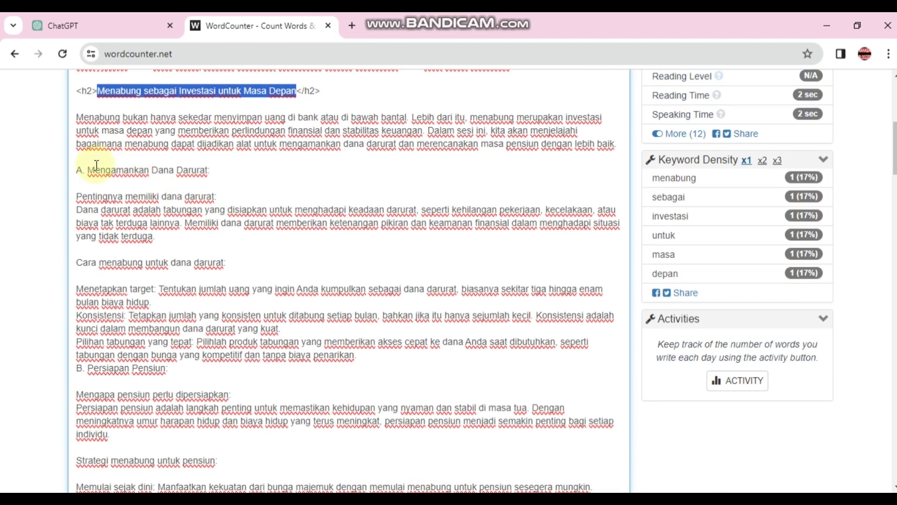
{"action": "left_click_drag", "start_coordinate": [95, 169], "coordinate": [210, 171]}
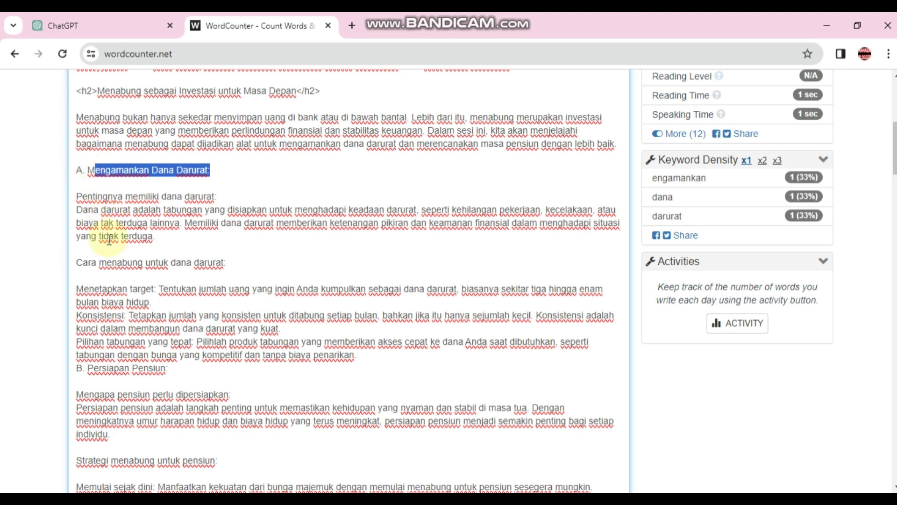
{"action": "left_click_drag", "start_coordinate": [76, 262], "coordinate": [207, 262]}
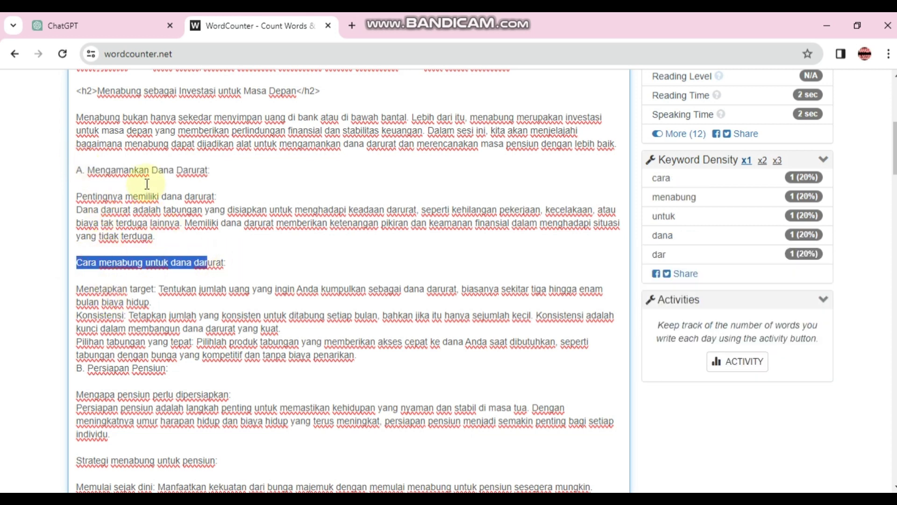
{"action": "scroll", "coordinate": [157, 180], "scroll_direction": "down", "scroll_amount": 10}
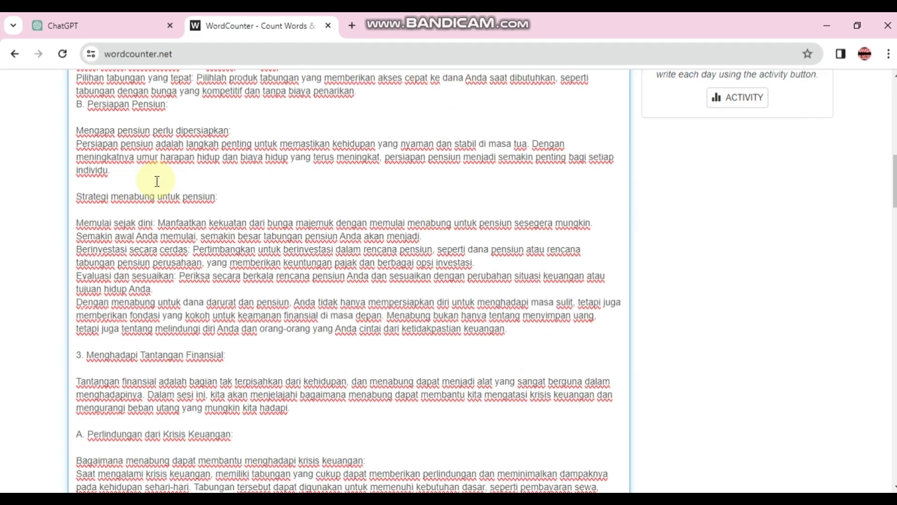
{"action": "scroll", "coordinate": [160, 181], "scroll_direction": "up", "scroll_amount": 7}
{"action": "scroll", "coordinate": [160, 180], "scroll_direction": "up", "scroll_amount": 10}
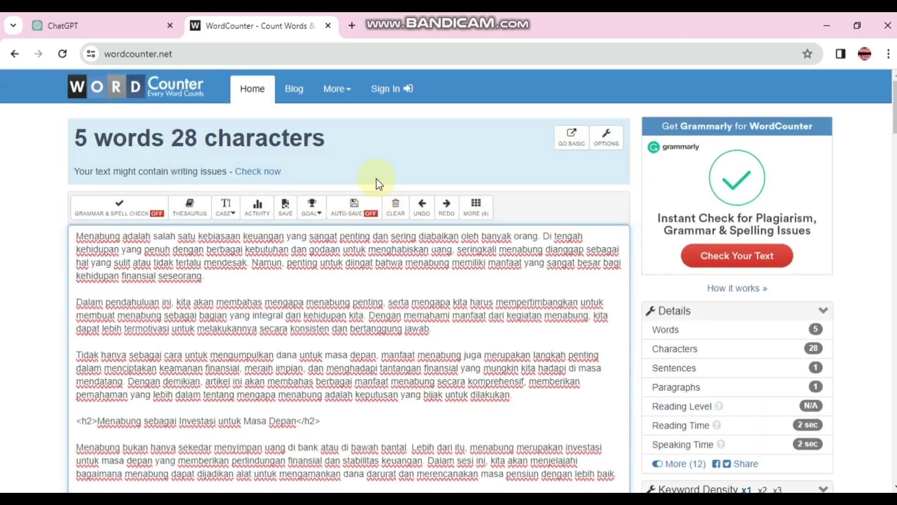
Review the remaining sections down to "Kesimpulan", deselect the highlighted subheading, and check the whole article's word count
{"action": "scroll", "coordinate": [378, 204], "scroll_direction": "down", "scroll_amount": 2}
{"action": "scroll", "coordinate": [377, 204], "scroll_direction": "down", "scroll_amount": 20}
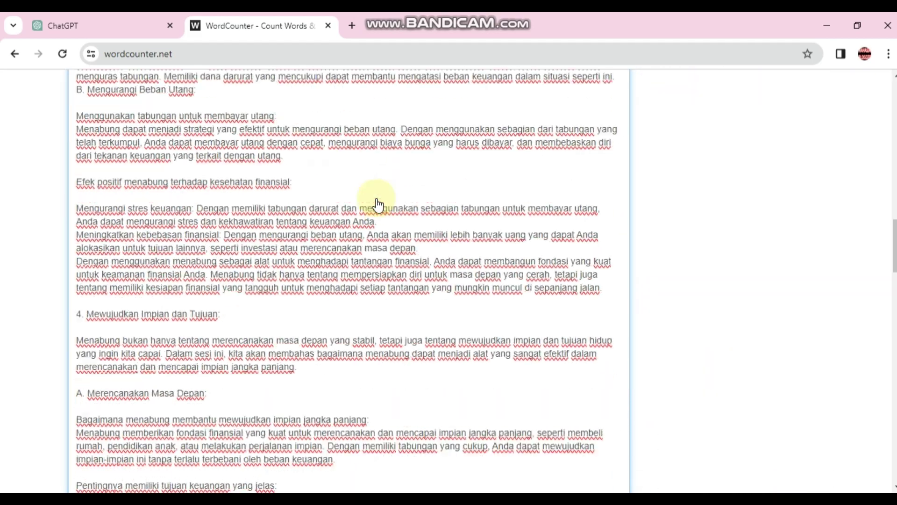
{"action": "scroll", "coordinate": [242, 204], "scroll_direction": "down", "scroll_amount": 15}
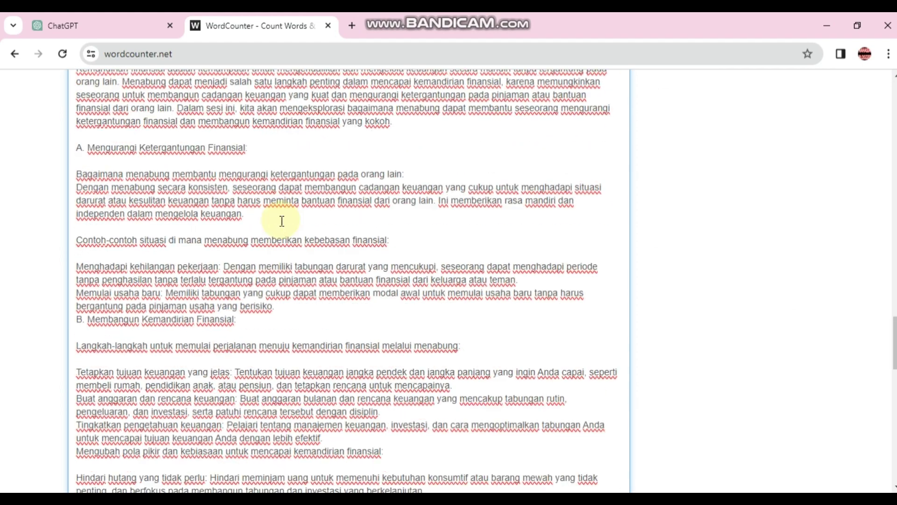
{"action": "scroll", "coordinate": [281, 220], "scroll_direction": "down", "scroll_amount": 4}
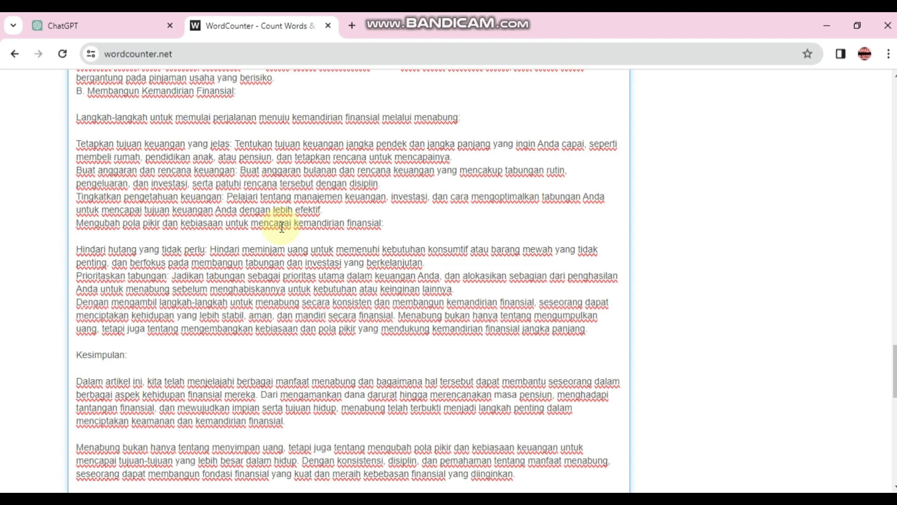
{"action": "scroll", "coordinate": [282, 227], "scroll_direction": "up", "scroll_amount": 15}
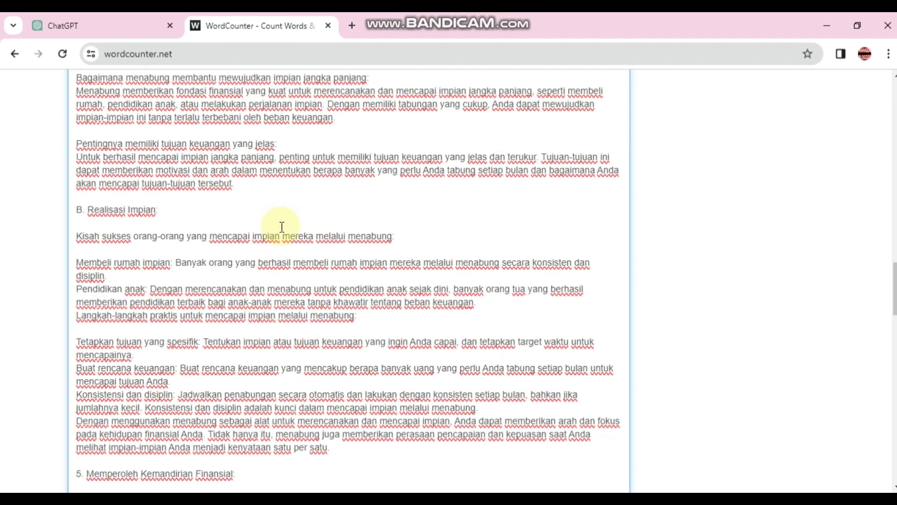
{"action": "scroll", "coordinate": [282, 227], "scroll_direction": "up", "scroll_amount": 10}
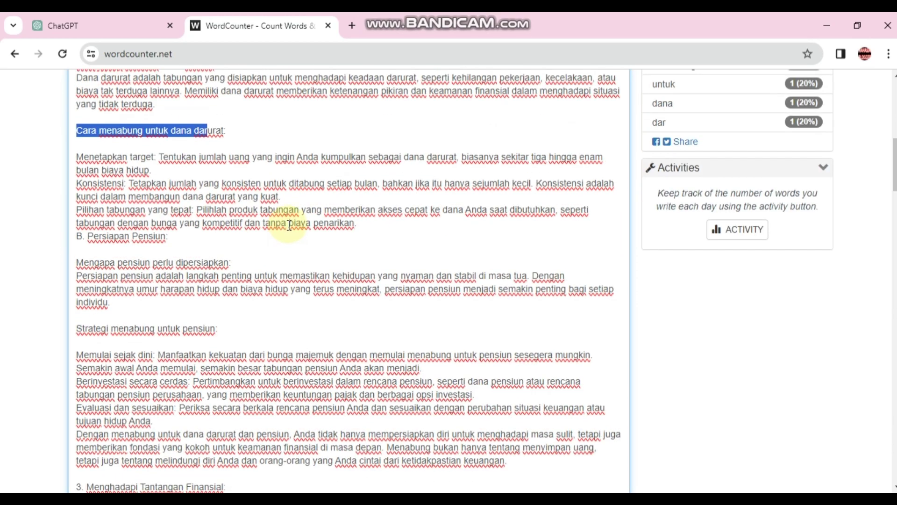
{"action": "left_click", "coordinate": [275, 198]}
{"action": "scroll", "coordinate": [275, 198], "scroll_direction": "up", "scroll_amount": 6}
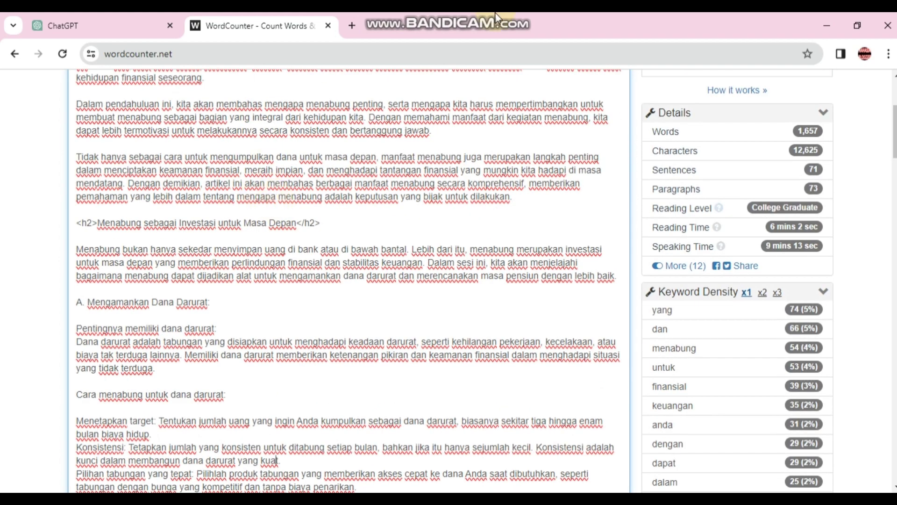
{"action": "scroll", "coordinate": [383, 176], "scroll_direction": "up", "scroll_amount": 4}
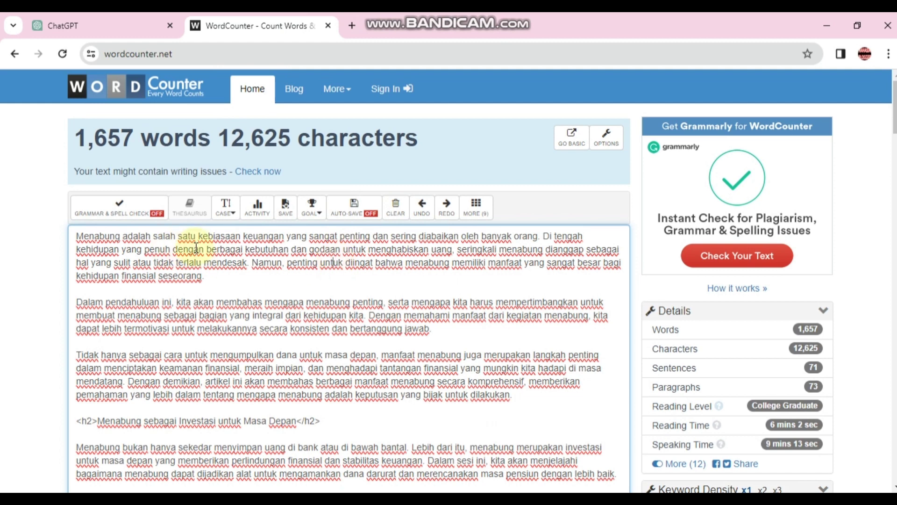
Look over the article from the introduction through the "Menghadapi Tantangan Finansial" section and back to the beginning
{"action": "scroll", "coordinate": [196, 248], "scroll_direction": "down", "scroll_amount": 2}
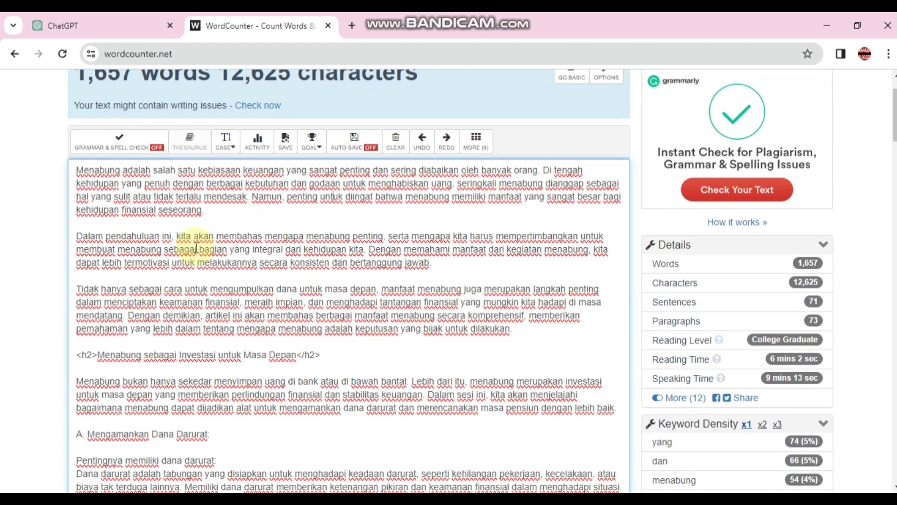
{"action": "scroll", "coordinate": [196, 247], "scroll_direction": "down", "scroll_amount": 4}
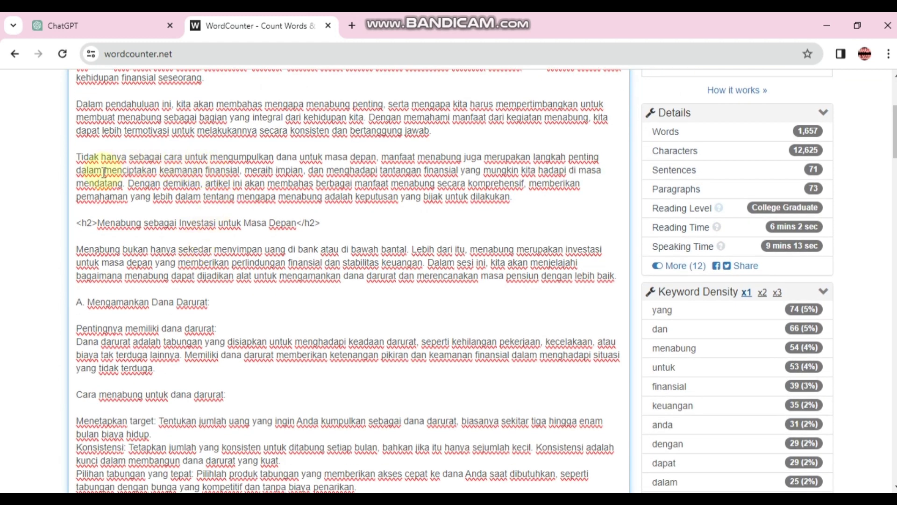
{"action": "scroll", "coordinate": [103, 173], "scroll_direction": "up", "scroll_amount": 4}
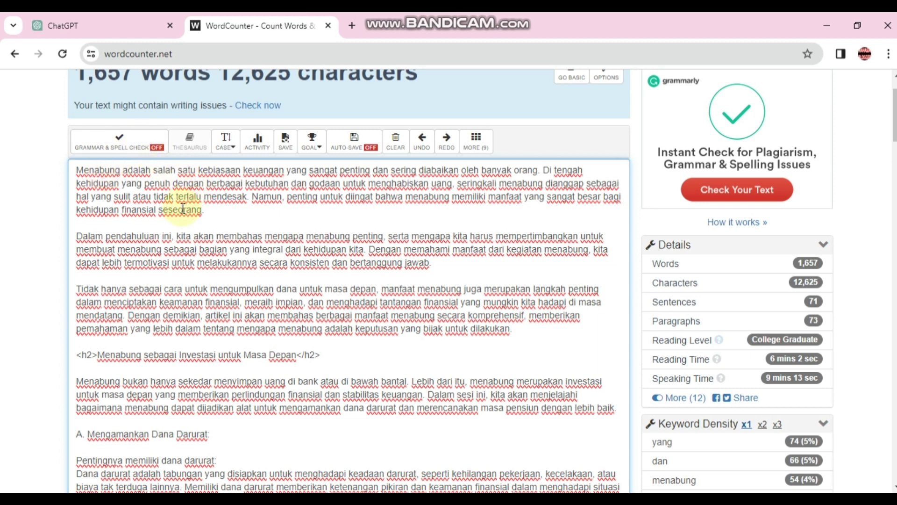
{"action": "scroll", "coordinate": [187, 279], "scroll_direction": "down", "scroll_amount": 4}
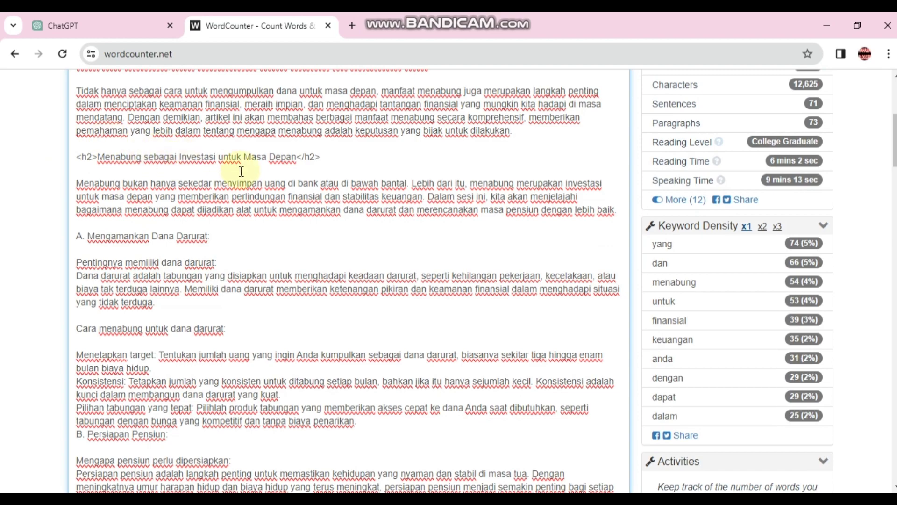
{"action": "scroll", "coordinate": [210, 249], "scroll_direction": "down", "scroll_amount": 12}
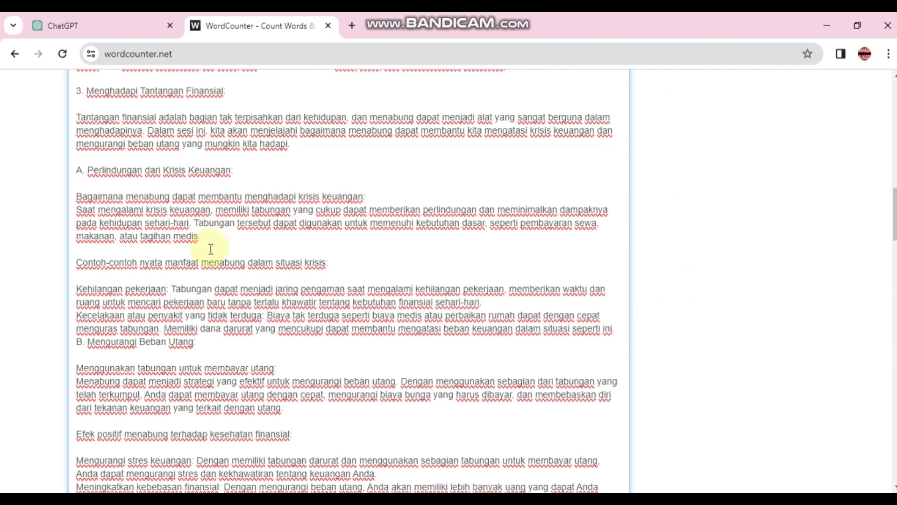
{"action": "scroll", "coordinate": [211, 248], "scroll_direction": "down", "scroll_amount": 4}
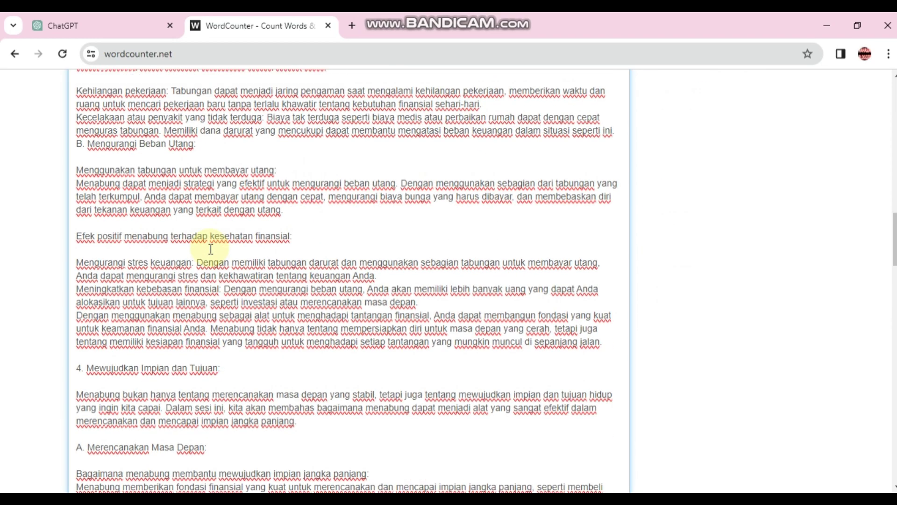
{"action": "scroll", "coordinate": [211, 248], "scroll_direction": "up", "scroll_amount": 4}
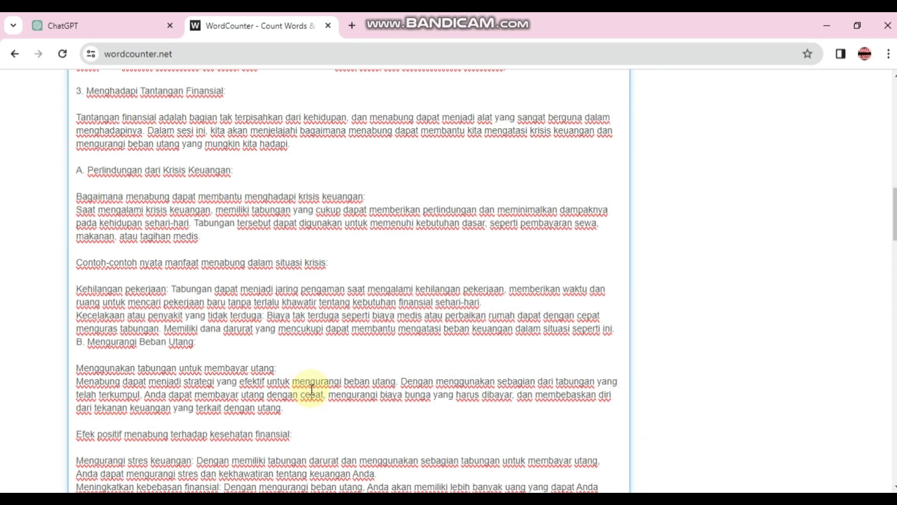
{"action": "scroll", "coordinate": [310, 391], "scroll_direction": "up", "scroll_amount": 12}
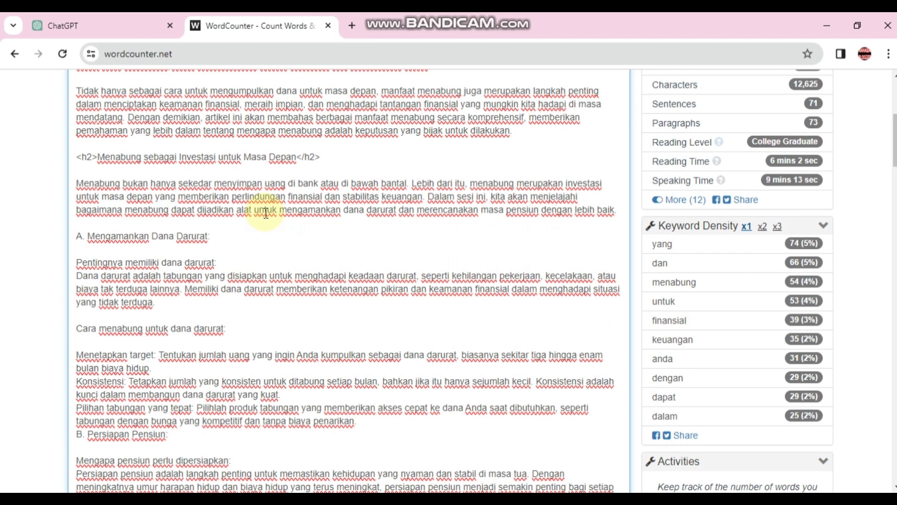
{"action": "scroll", "coordinate": [265, 213], "scroll_direction": "up", "scroll_amount": 4}
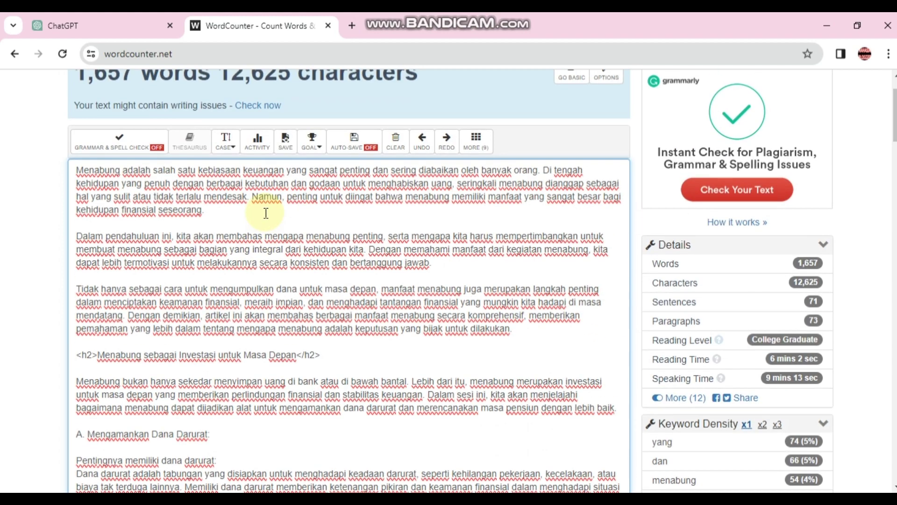
Check the topic list in Notepad, and look over the article in wordcounter.net down to the "Mewujudkan Impian dan Tujuan" section
{"action": "left_click", "coordinate": [254, 501]}
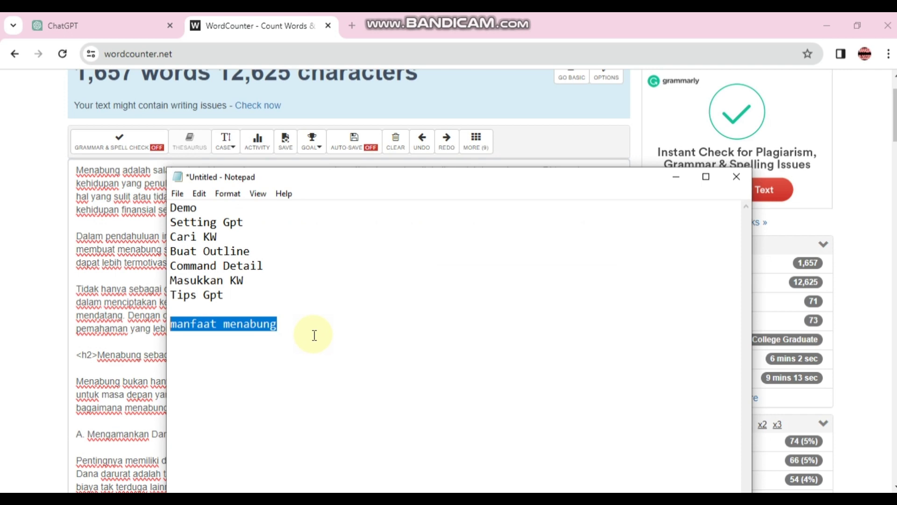
{"action": "left_click", "coordinate": [675, 177]}
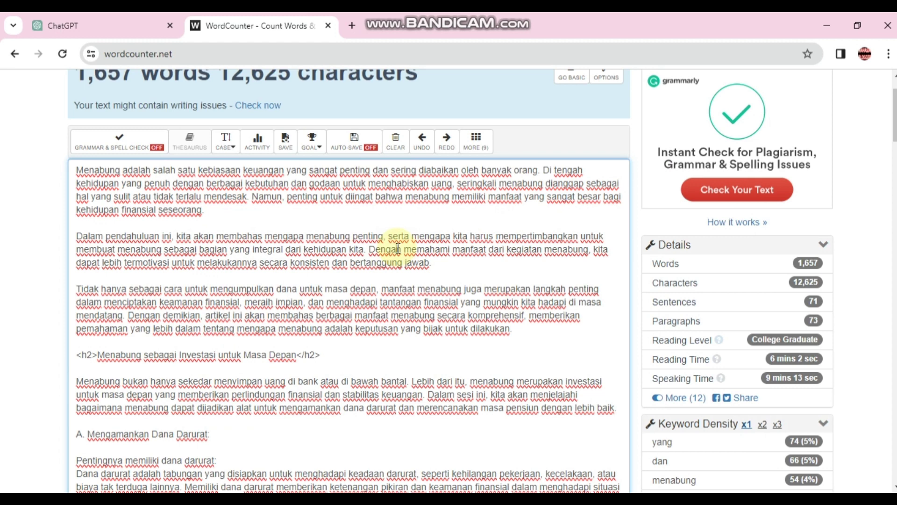
{"action": "scroll", "coordinate": [398, 248], "scroll_direction": "up", "scroll_amount": 2}
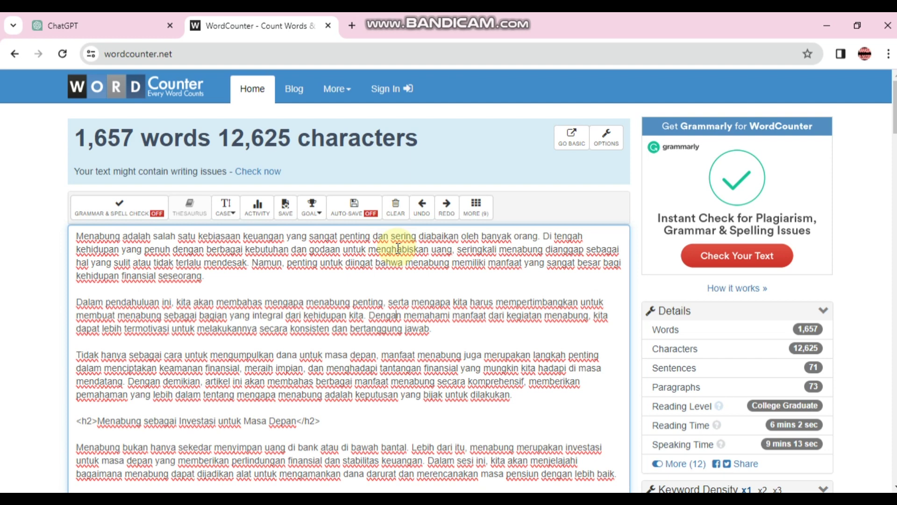
{"action": "scroll", "coordinate": [285, 340], "scroll_direction": "down", "scroll_amount": 4}
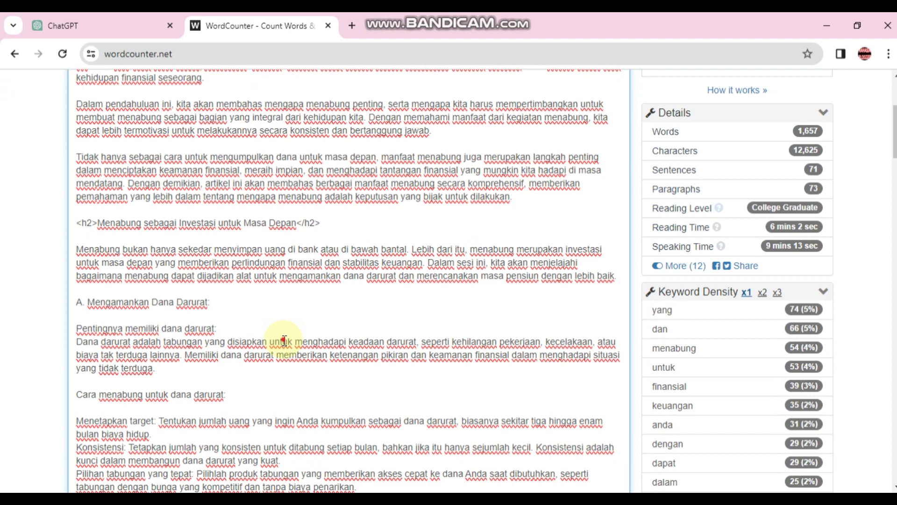
{"action": "scroll", "coordinate": [285, 340], "scroll_direction": "down", "scroll_amount": 15}
{"action": "scroll", "coordinate": [284, 340], "scroll_direction": "down", "scroll_amount": 3}
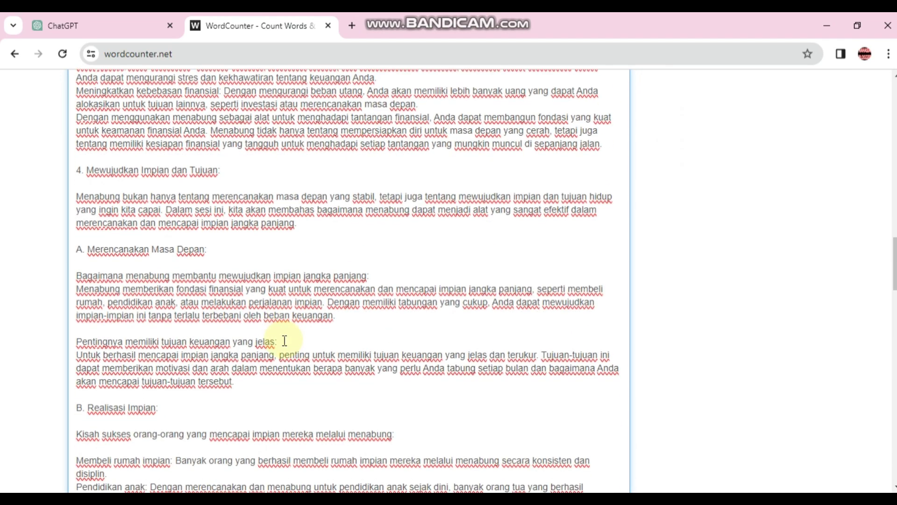
Look over the article from "Mewujudkan Impian dan Tujuan" down to "Kesimpulan" and back up to the "Menghadapi Tantangan Finansial" section
{"action": "scroll", "coordinate": [284, 340], "scroll_direction": "down", "scroll_amount": 9}
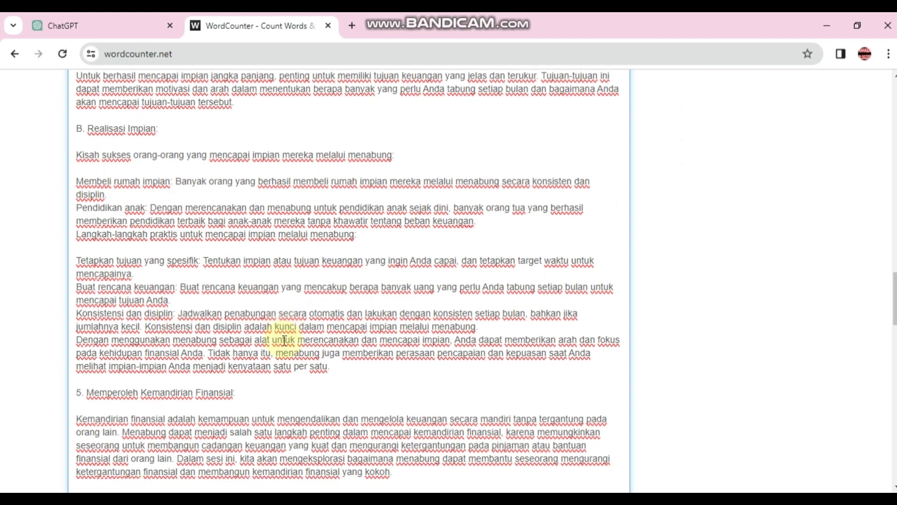
{"action": "scroll", "coordinate": [284, 341], "scroll_direction": "down", "scroll_amount": 10}
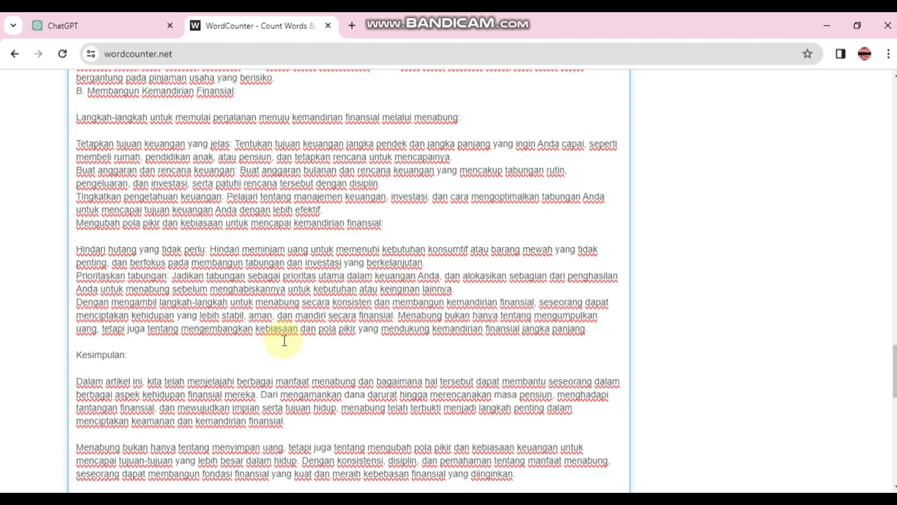
{"action": "scroll", "coordinate": [284, 341], "scroll_direction": "up", "scroll_amount": 3}
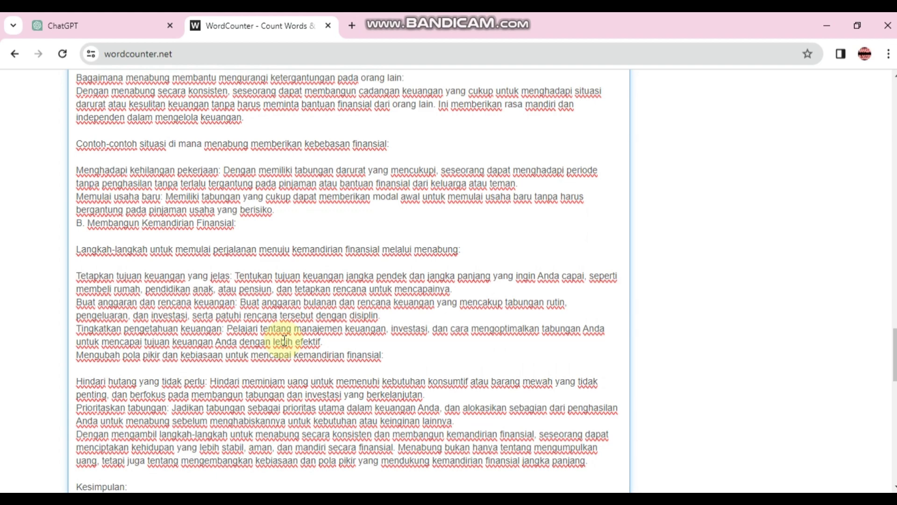
{"action": "scroll", "coordinate": [284, 341], "scroll_direction": "up", "scroll_amount": 6}
{"action": "scroll", "coordinate": [284, 341], "scroll_direction": "up", "scroll_amount": 6}
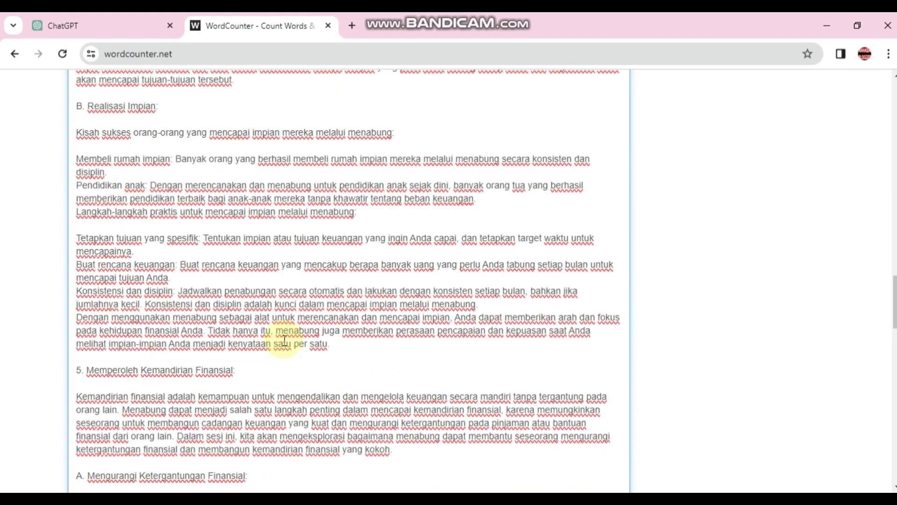
{"action": "scroll", "coordinate": [284, 341], "scroll_direction": "up", "scroll_amount": 6}
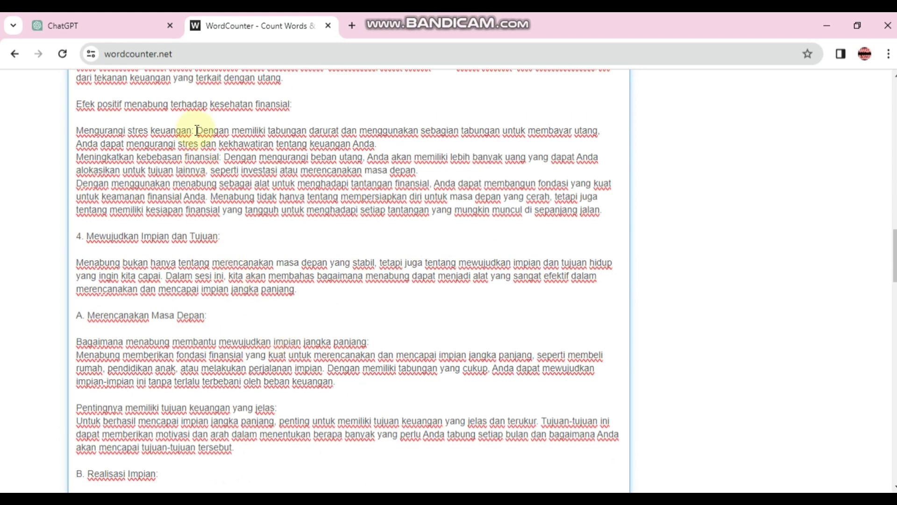
{"action": "scroll", "coordinate": [196, 130], "scroll_direction": "up", "scroll_amount": 6}
{"action": "scroll", "coordinate": [197, 130], "scroll_direction": "up", "scroll_amount": 6}
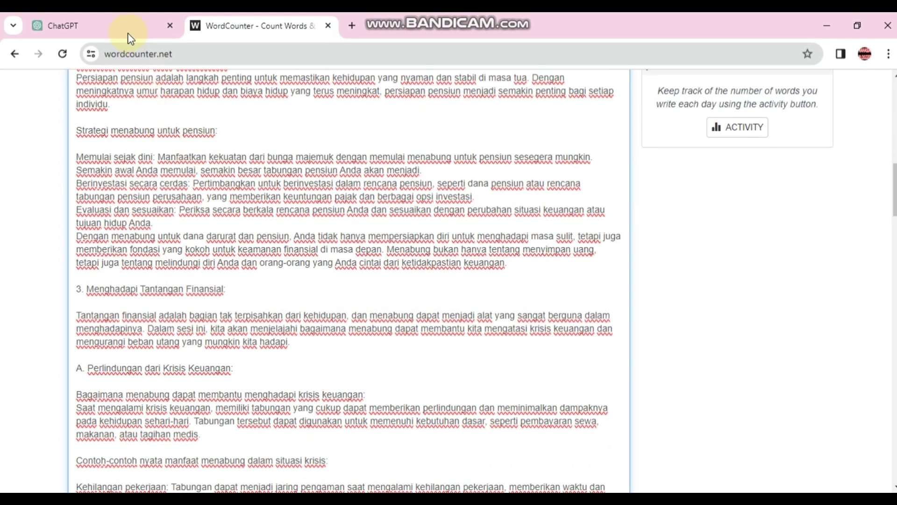
Switch to the ChatGPT conversation and review the outline prompt, the generated outline and the "Pendahuluan" response
{"action": "left_click", "coordinate": [125, 24]}
{"action": "scroll", "coordinate": [452, 257], "scroll_direction": "up", "scroll_amount": 20}
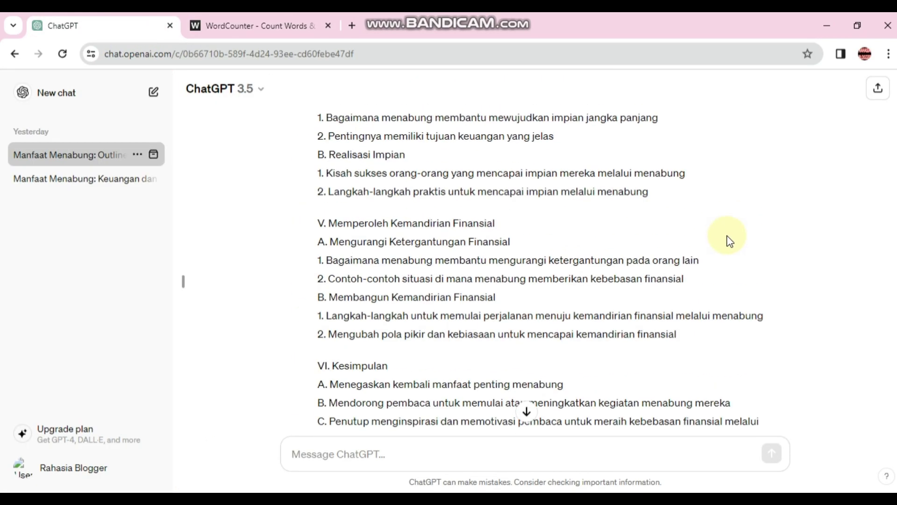
{"action": "scroll", "coordinate": [737, 242], "scroll_direction": "up", "scroll_amount": 6}
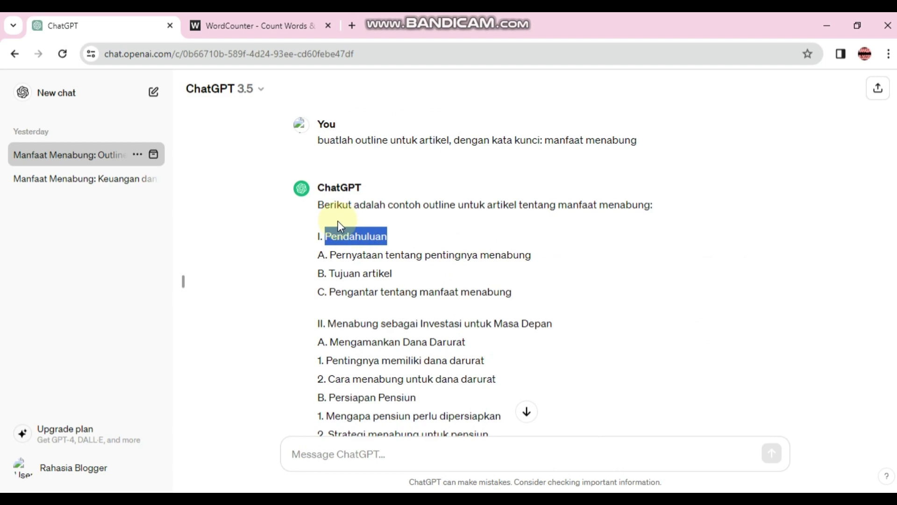
{"action": "scroll", "coordinate": [338, 187], "scroll_direction": "down", "scroll_amount": 4}
{"action": "scroll", "coordinate": [410, 308], "scroll_direction": "down", "scroll_amount": 15}
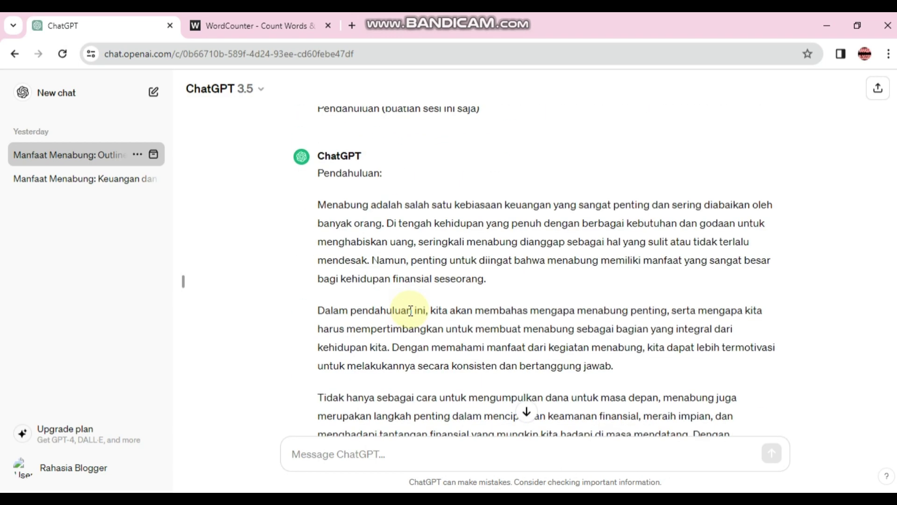
{"action": "scroll", "coordinate": [369, 261], "scroll_direction": "up", "scroll_amount": 5}
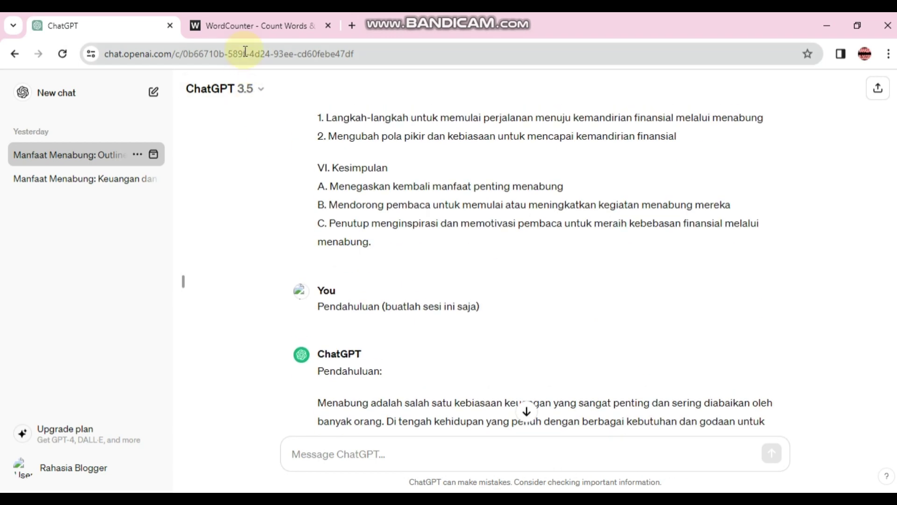
Return to wordcounter.net and look over the retirement and emergency fund sections, the h2-tagged heading and the introductory paragraphs
{"action": "left_click", "coordinate": [254, 25]}
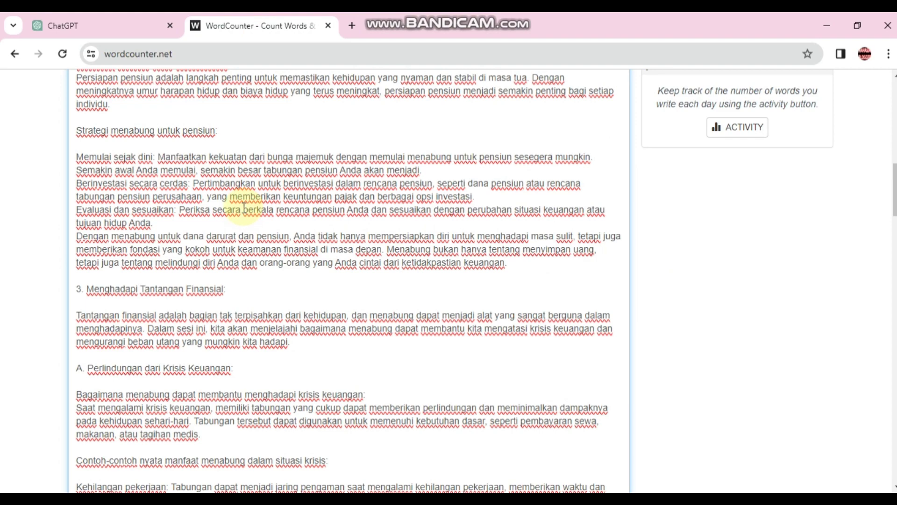
{"action": "scroll", "coordinate": [244, 209], "scroll_direction": "up", "scroll_amount": 3}
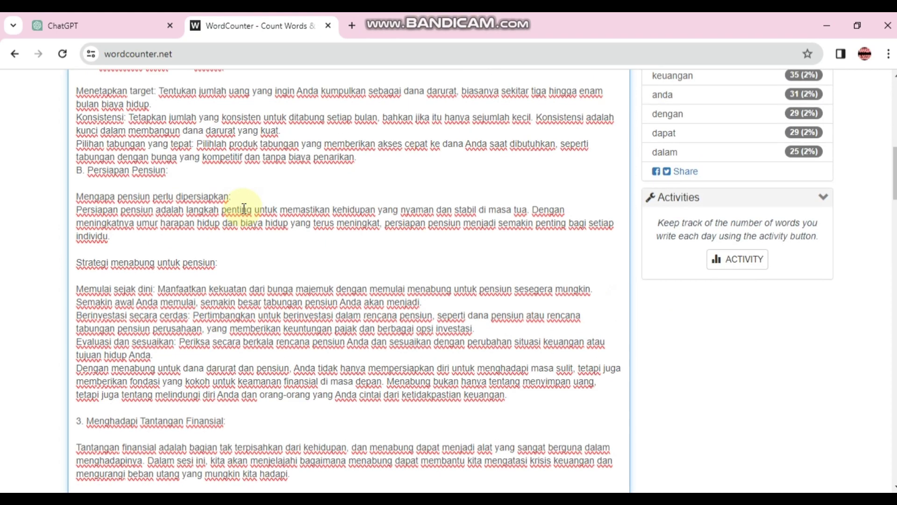
{"action": "scroll", "coordinate": [244, 208], "scroll_direction": "up", "scroll_amount": 3}
{"action": "scroll", "coordinate": [244, 208], "scroll_direction": "down", "scroll_amount": 4}
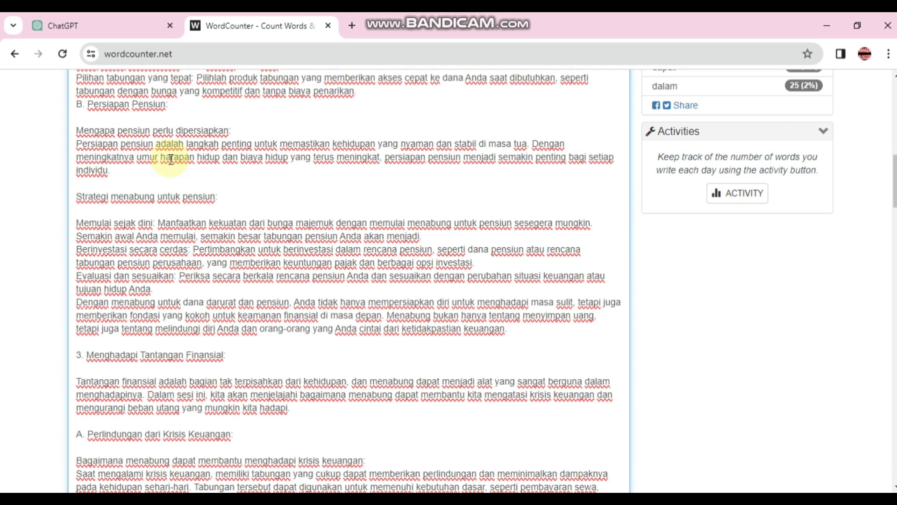
{"action": "scroll", "coordinate": [222, 219], "scroll_direction": "up", "scroll_amount": 6}
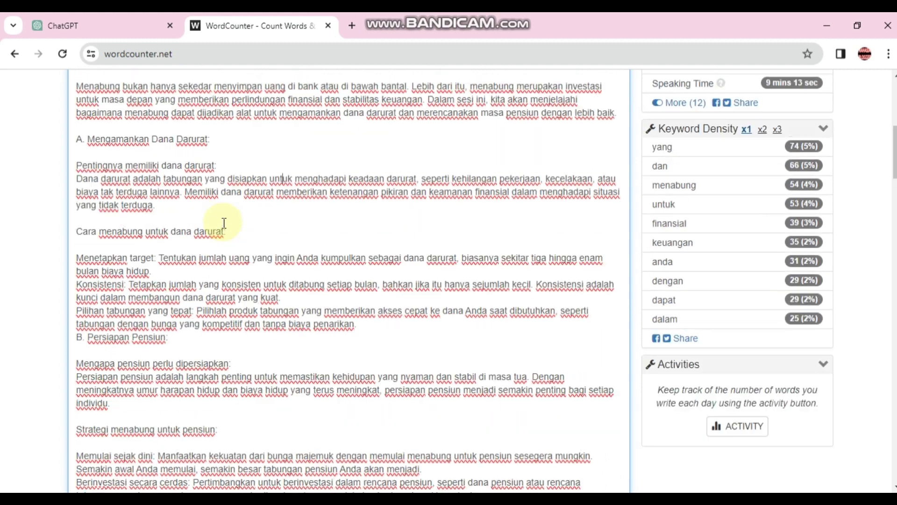
{"action": "scroll", "coordinate": [224, 223], "scroll_direction": "up", "scroll_amount": 6}
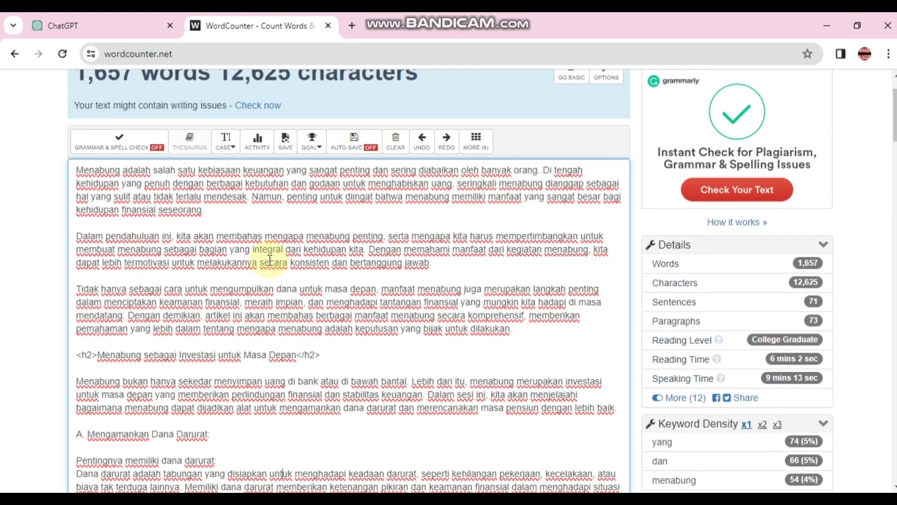
{"action": "scroll", "coordinate": [270, 260], "scroll_direction": "up", "scroll_amount": 2}
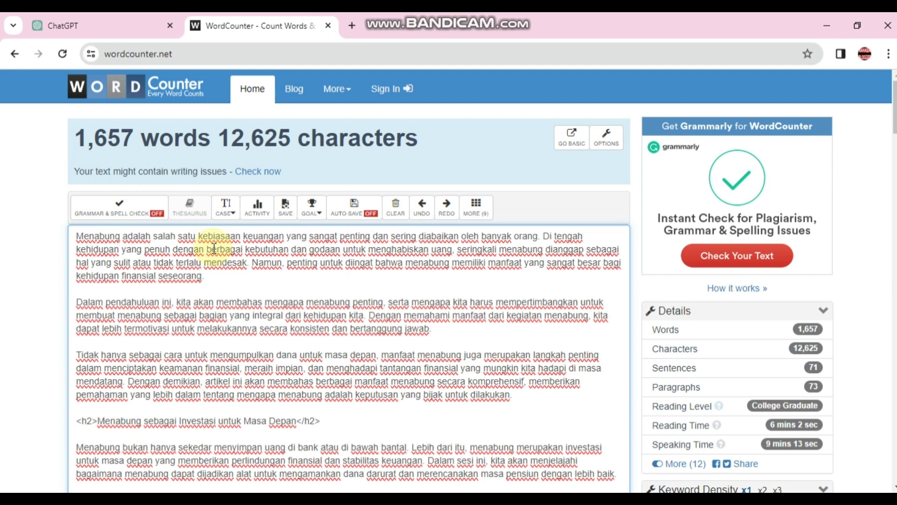
{"action": "left_click", "coordinate": [233, 269]}
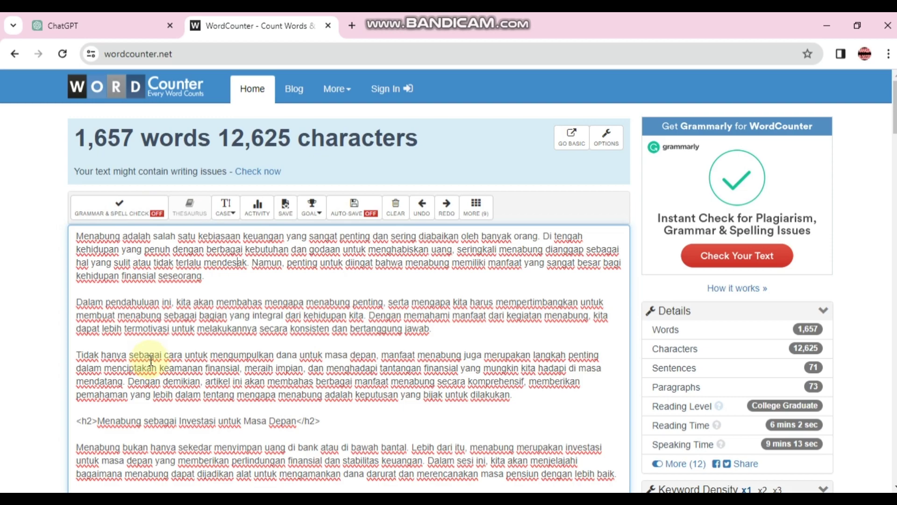
{"action": "left_click", "coordinate": [232, 328]}
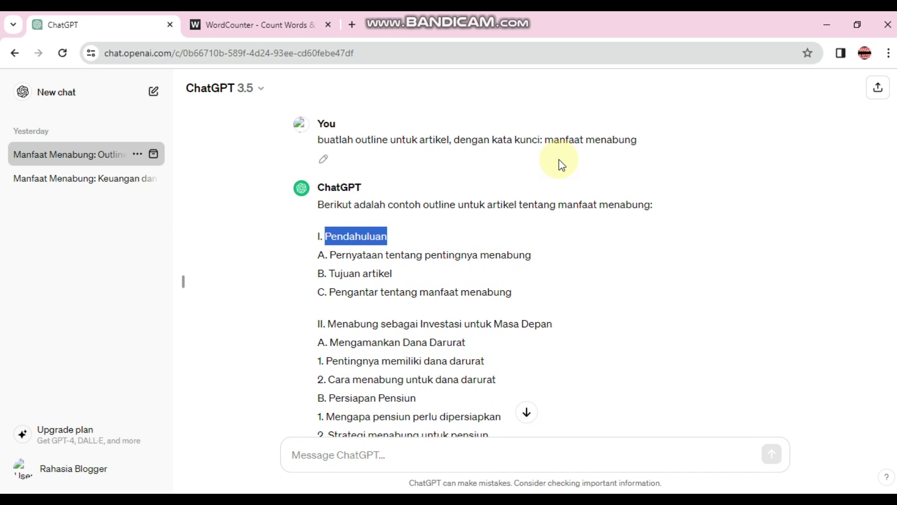
Examine the outline prompt and the first outline sections in ChatGPT, from "Pendahuluan" through "Menghadapi Tantangan Finansial"
{"action": "scroll", "coordinate": [559, 159], "scroll_direction": "down", "scroll_amount": 4}
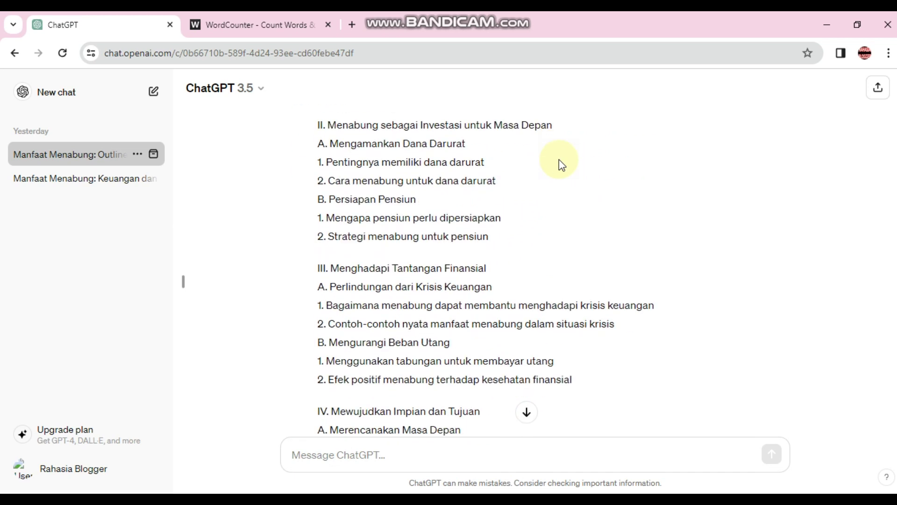
{"action": "scroll", "coordinate": [560, 161], "scroll_direction": "up", "scroll_amount": 4}
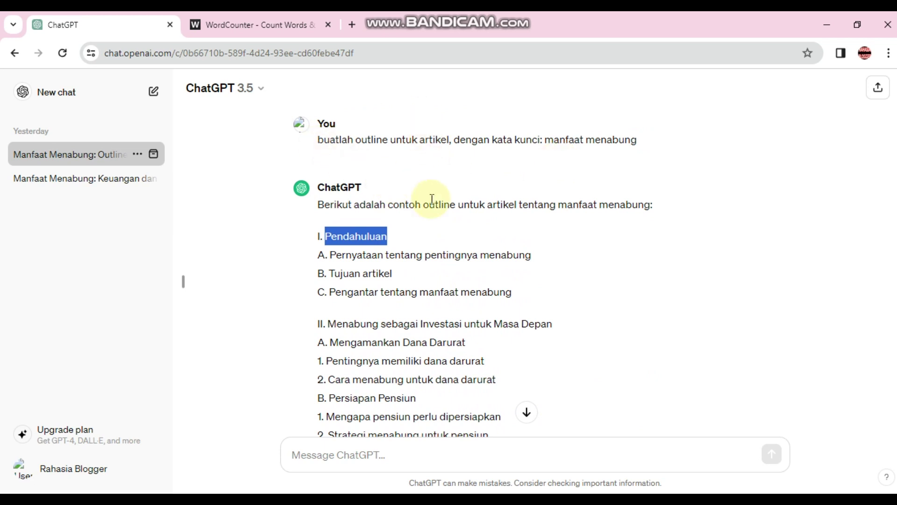
{"action": "scroll", "coordinate": [433, 202], "scroll_direction": "down", "scroll_amount": 4}
{"action": "scroll", "coordinate": [419, 251], "scroll_direction": "up", "scroll_amount": 3}
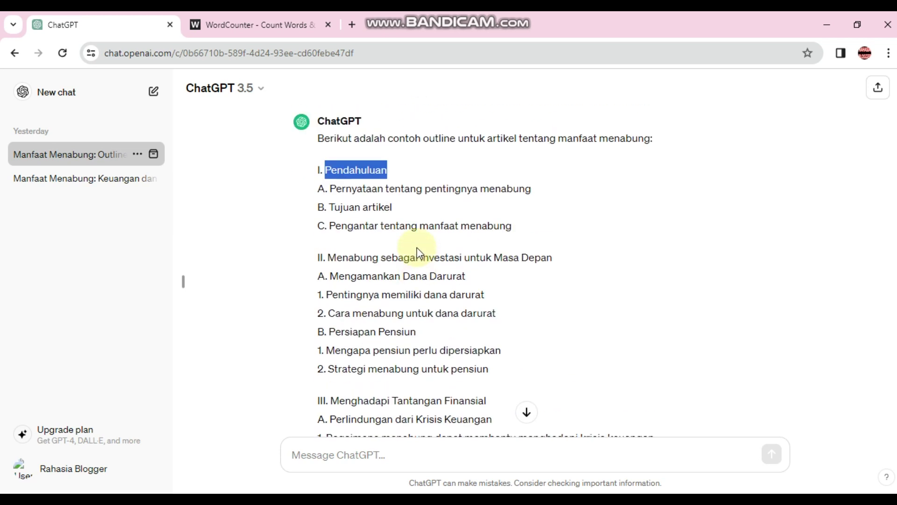
{"action": "scroll", "coordinate": [417, 252], "scroll_direction": "up", "scroll_amount": 2}
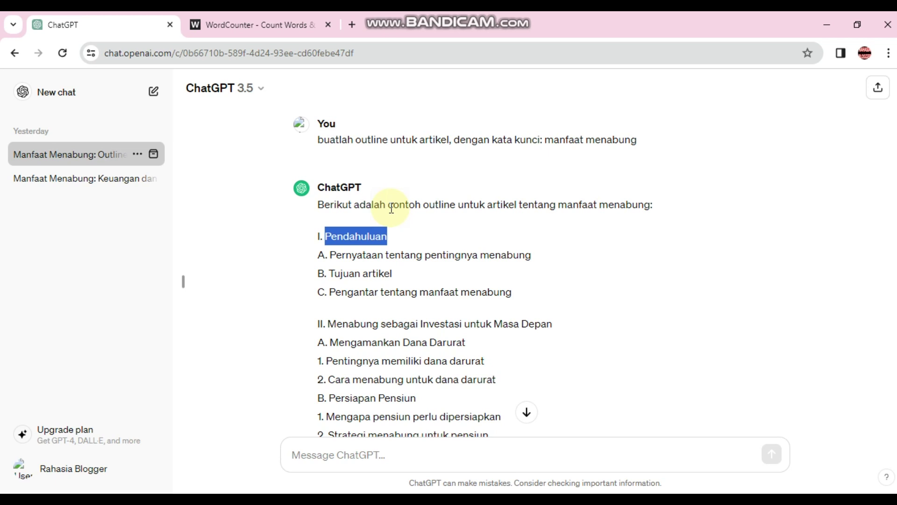
Review the remaining outline sections through "Memperoleh Kemandirian Finansial", return to the outline's beginning, and deselect the highlighted "Pendahuluan"
{"action": "scroll", "coordinate": [391, 208], "scroll_direction": "down", "scroll_amount": 4}
{"action": "scroll", "coordinate": [391, 209], "scroll_direction": "up", "scroll_amount": 4}
{"action": "scroll", "coordinate": [391, 208], "scroll_direction": "down", "scroll_amount": 10}
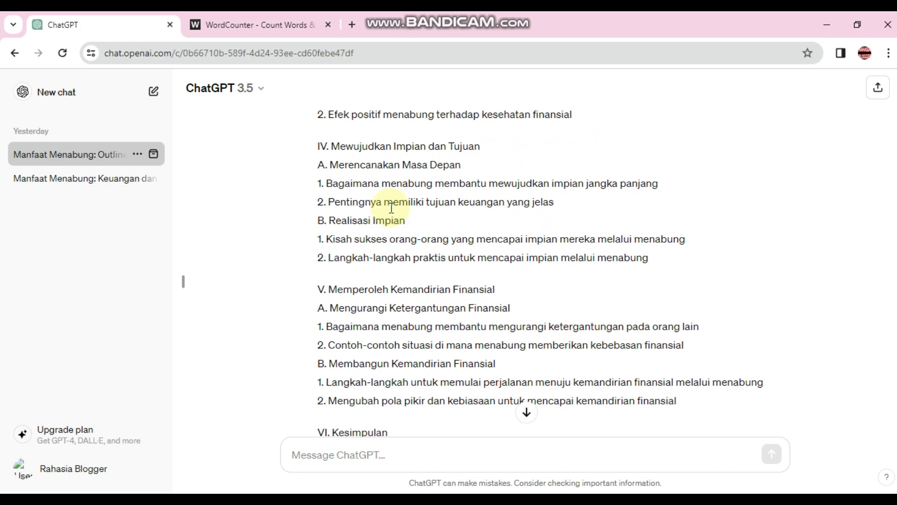
{"action": "scroll", "coordinate": [392, 209], "scroll_direction": "down", "scroll_amount": 3}
{"action": "scroll", "coordinate": [392, 209], "scroll_direction": "up", "scroll_amount": 4}
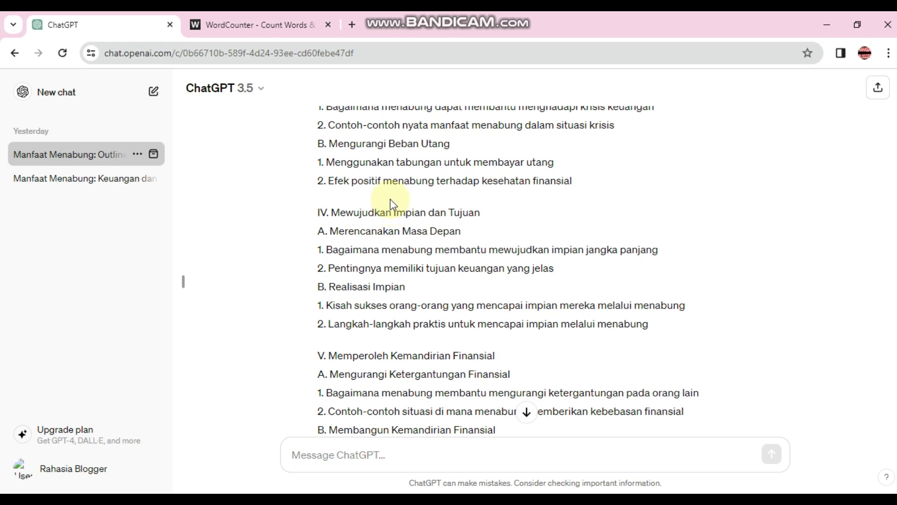
{"action": "scroll", "coordinate": [383, 244], "scroll_direction": "up", "scroll_amount": 3}
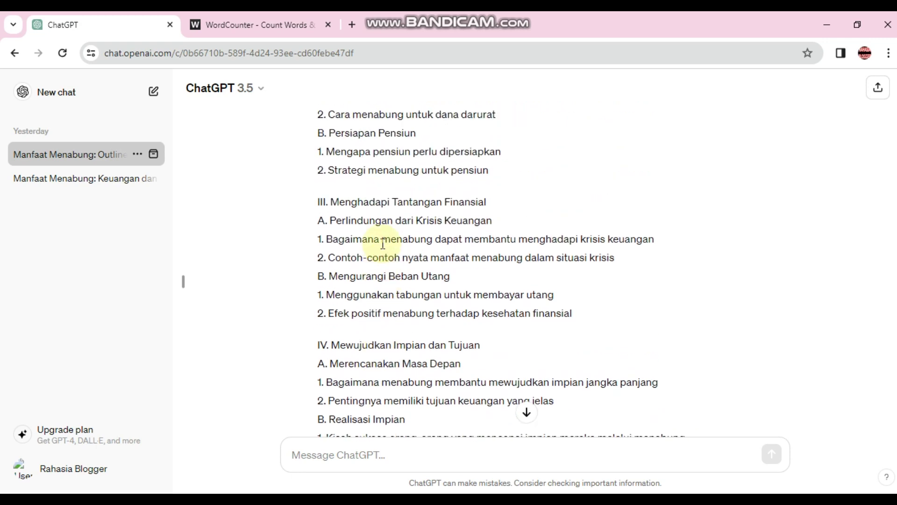
{"action": "scroll", "coordinate": [382, 243], "scroll_direction": "up", "scroll_amount": 6}
{"action": "left_click", "coordinate": [411, 205]}
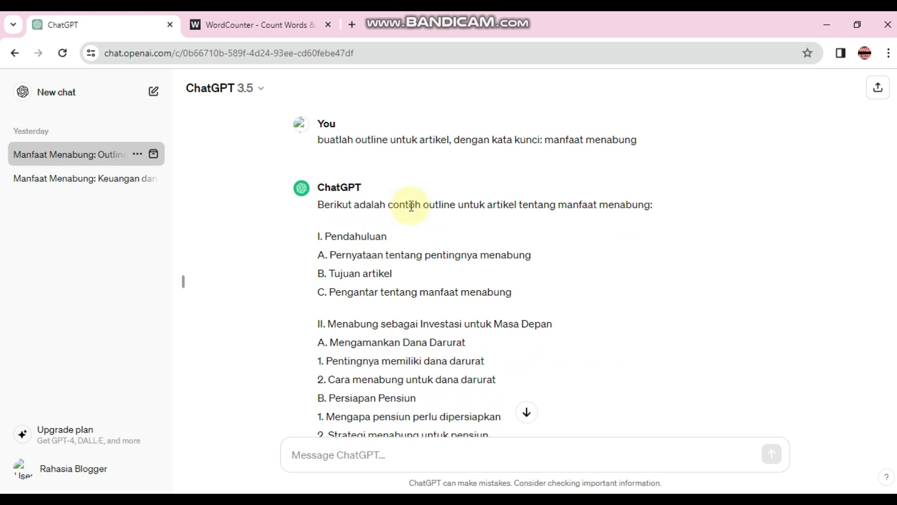